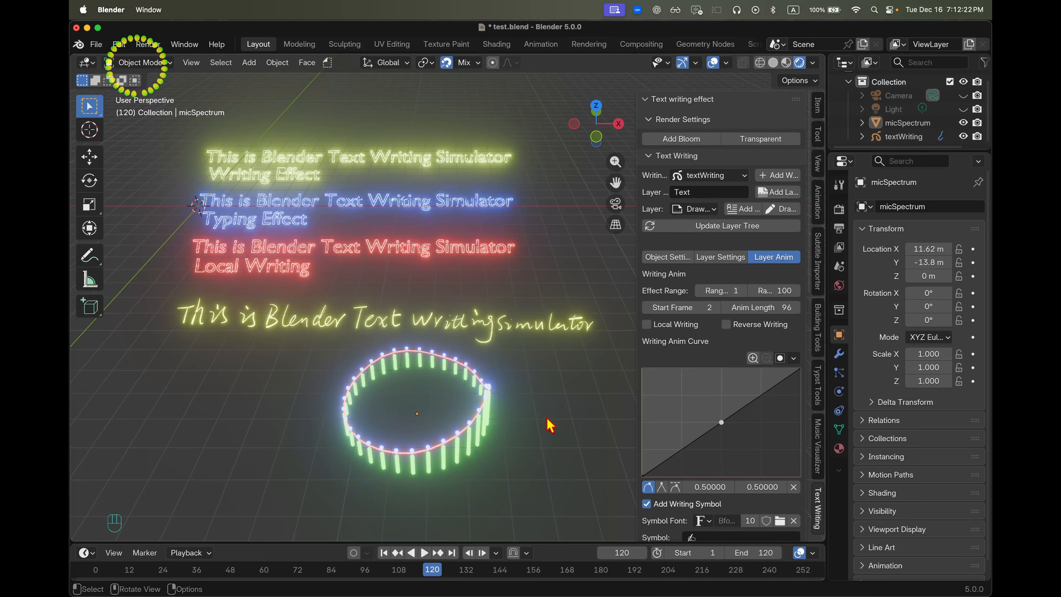
Step: Play and pause the sample scene's animation to examine the writing, typing, local writing and hand-drawn text effects
key(space)
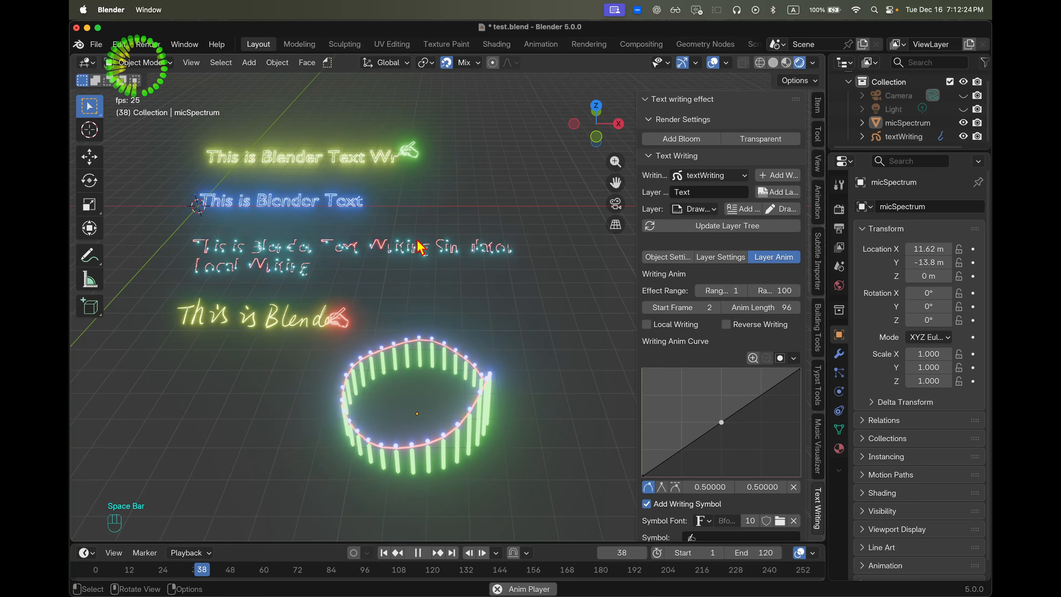
key(space)
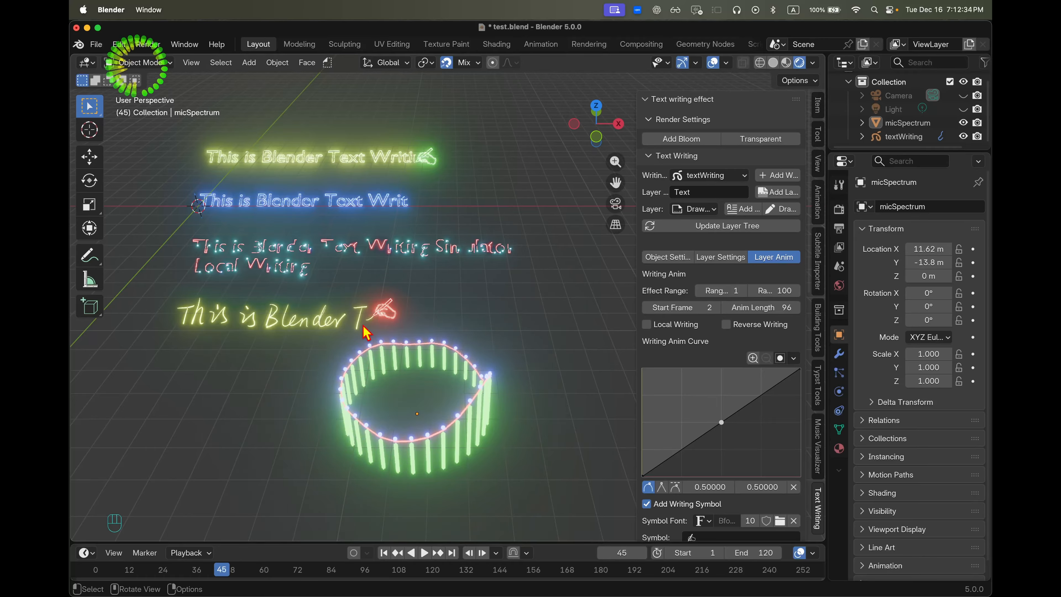
key(space)
key(space)
key(space)
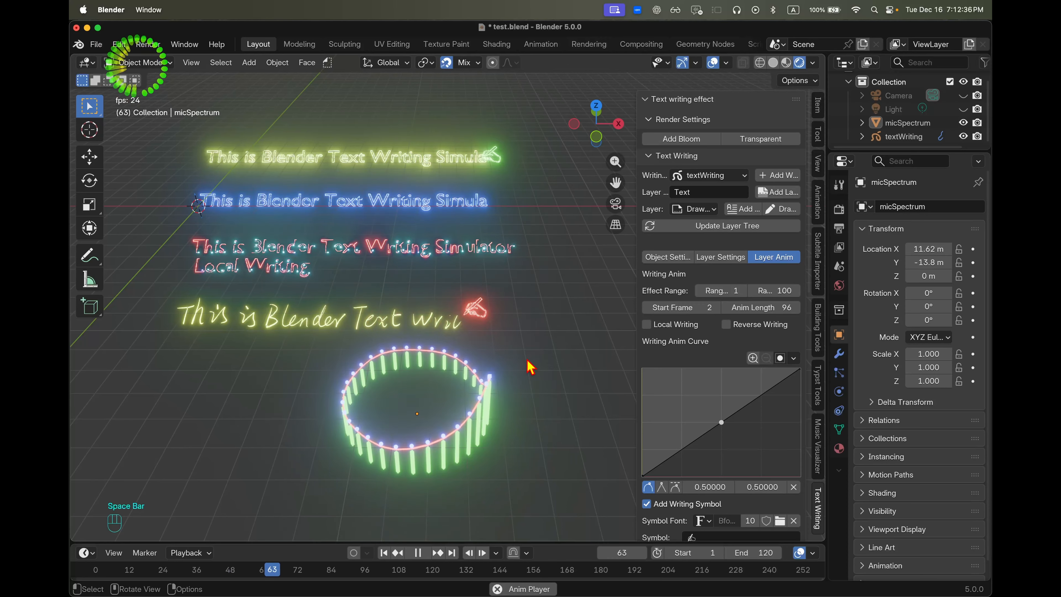
key(space)
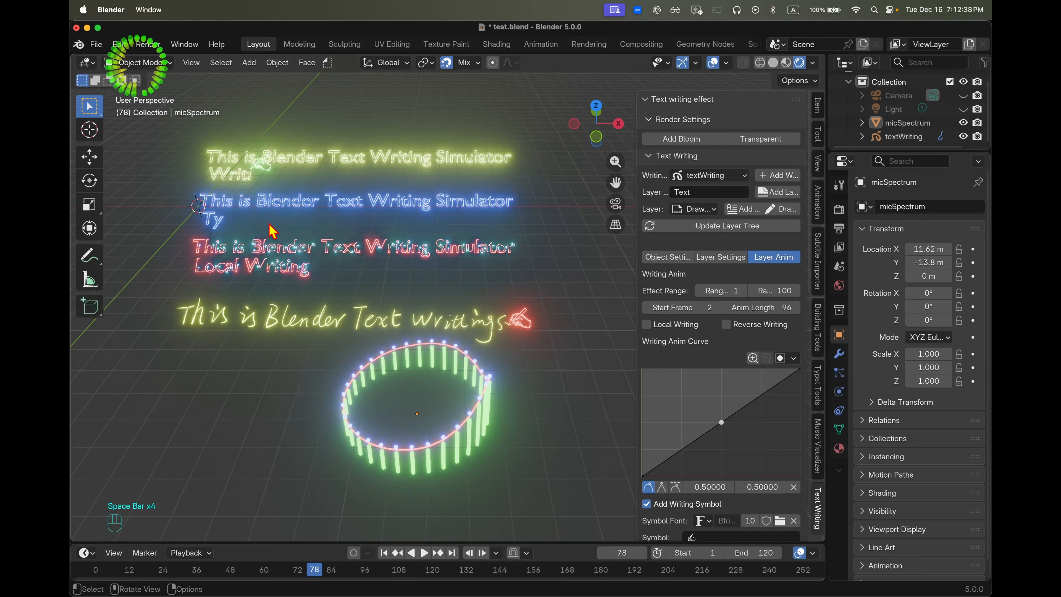
key(space)
key(space)
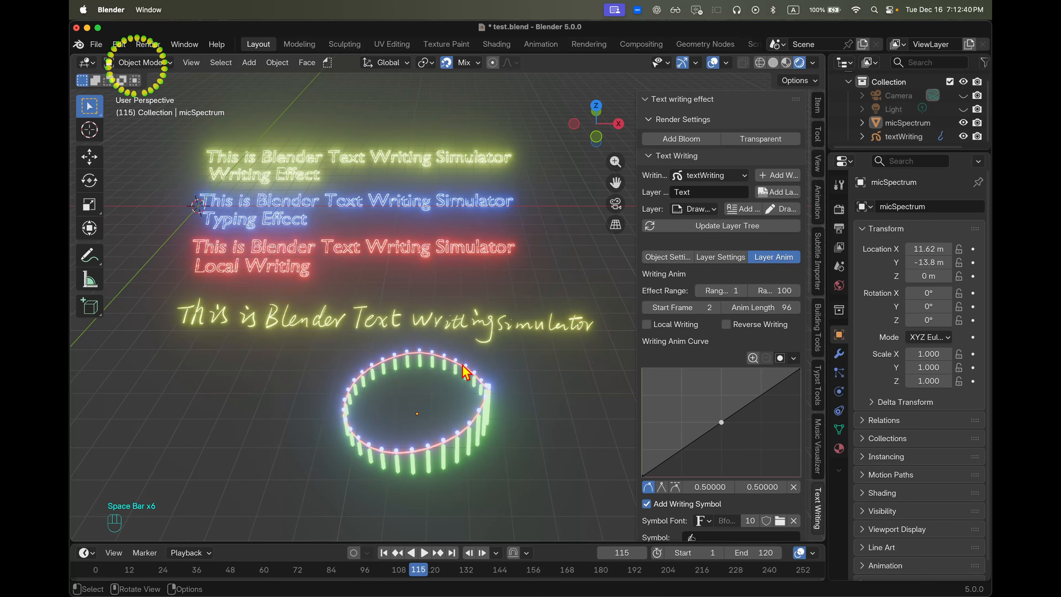
key(space)
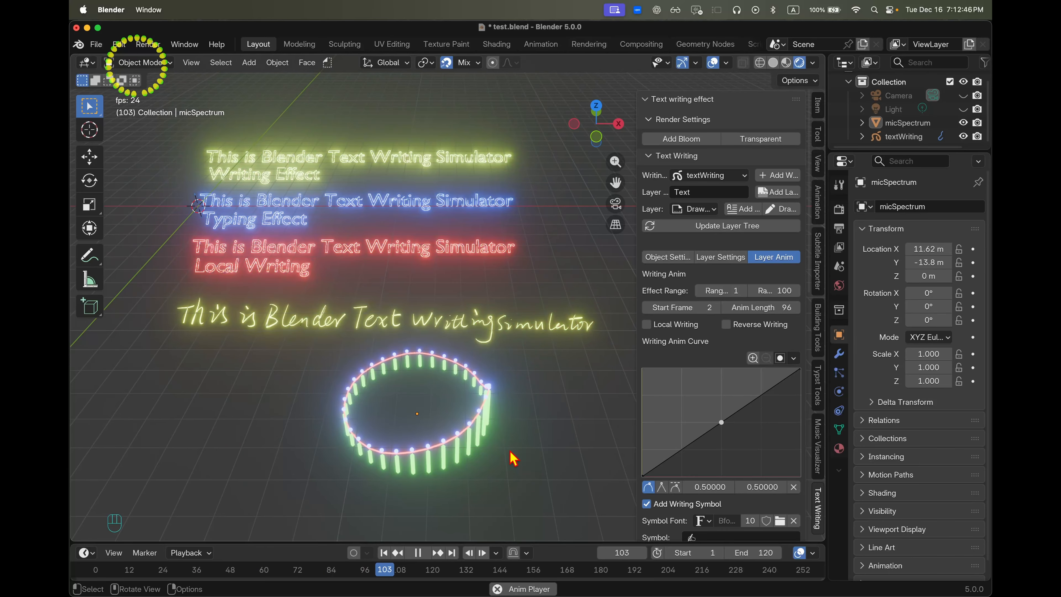
key(space)
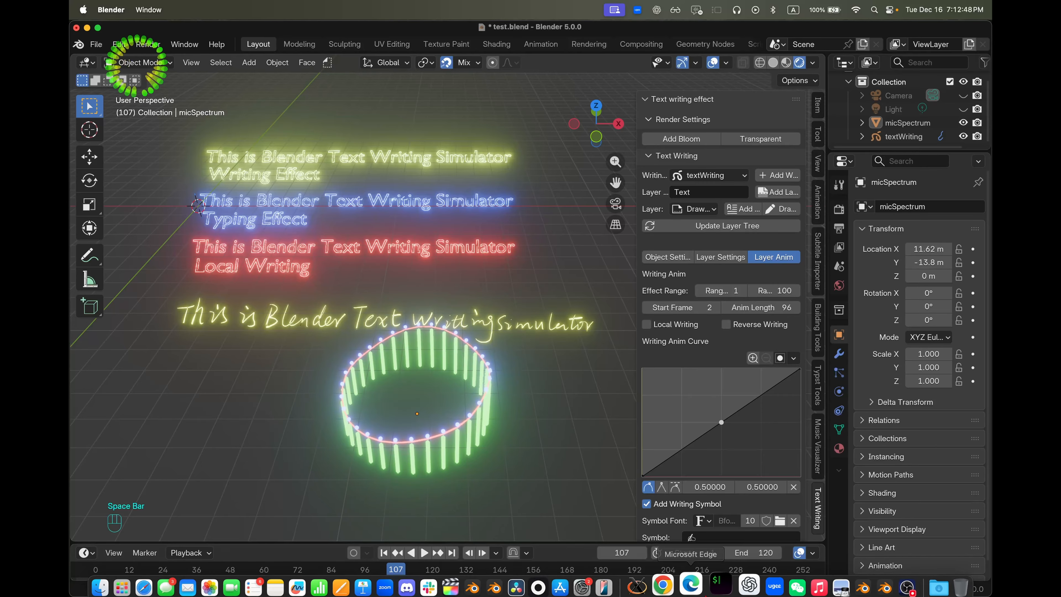
Step: Switch to the untitled Blender file and review the Get Extensions preferences and their install options
click(851, 587)
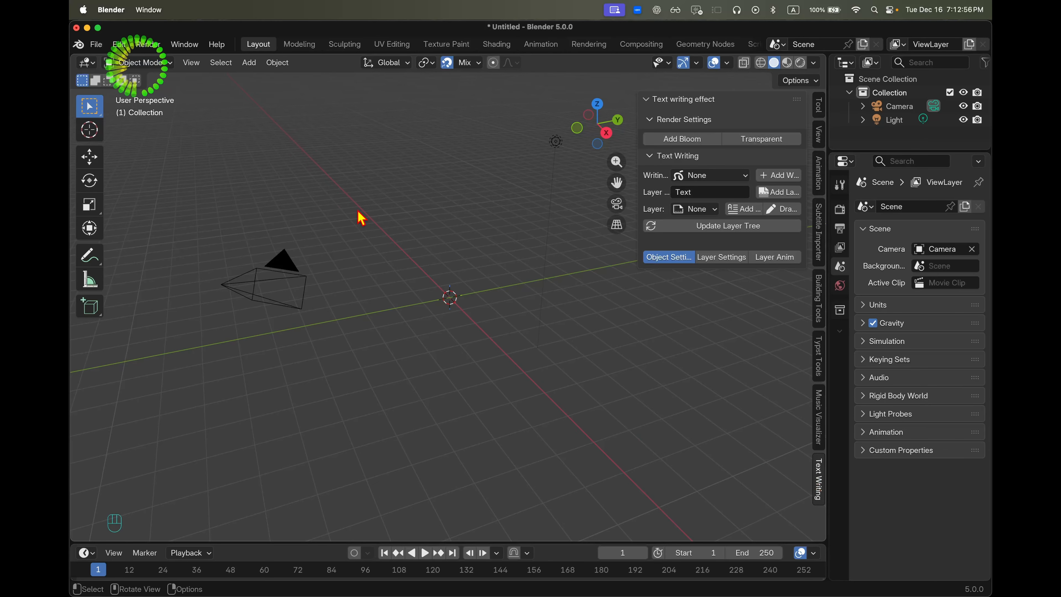
key(super+comma)
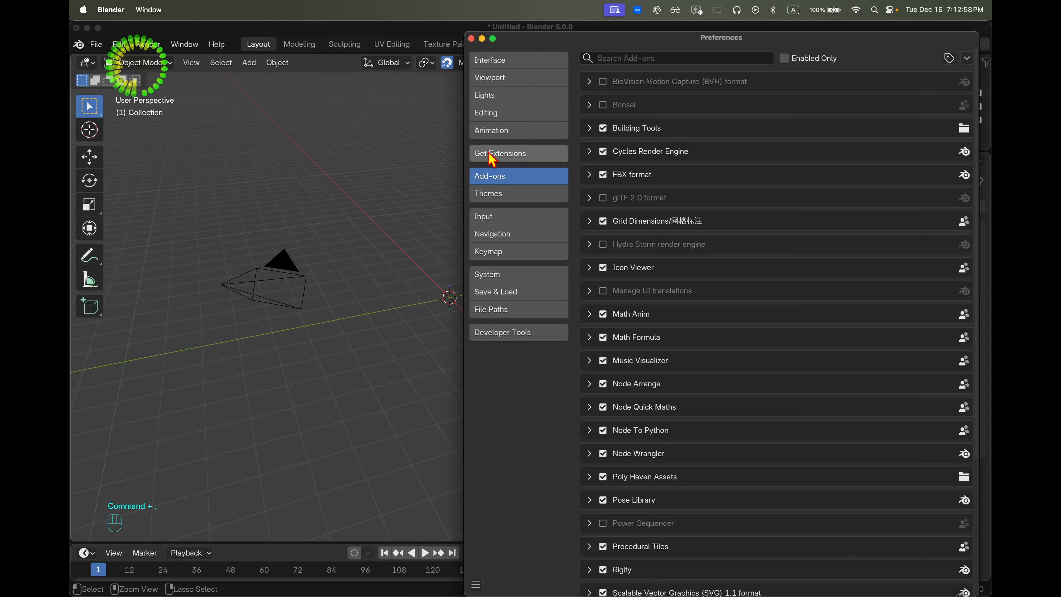
click(518, 153)
drag(765, 42, 660, 55)
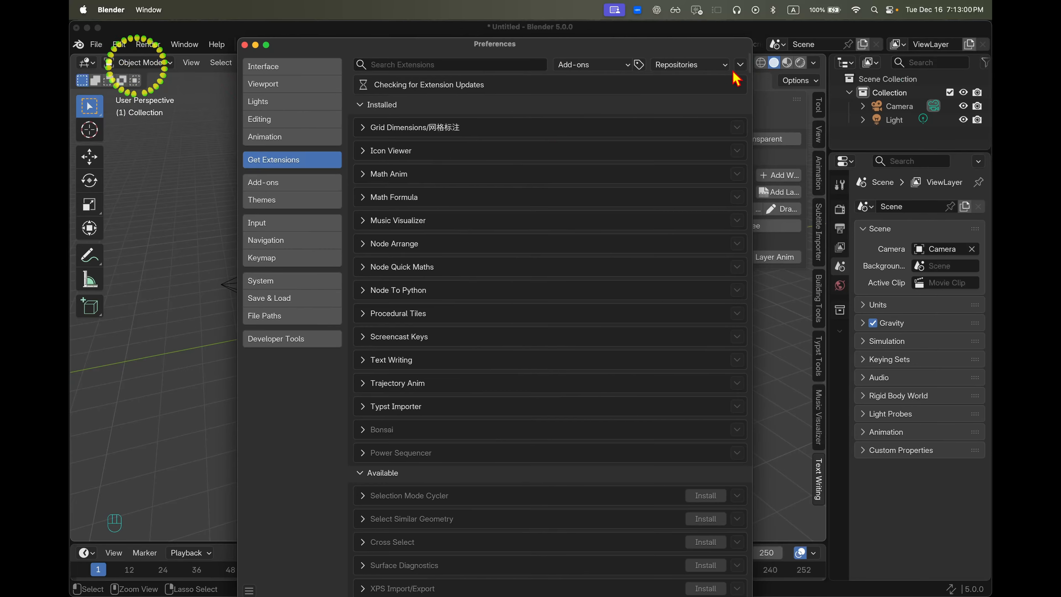
click(740, 65)
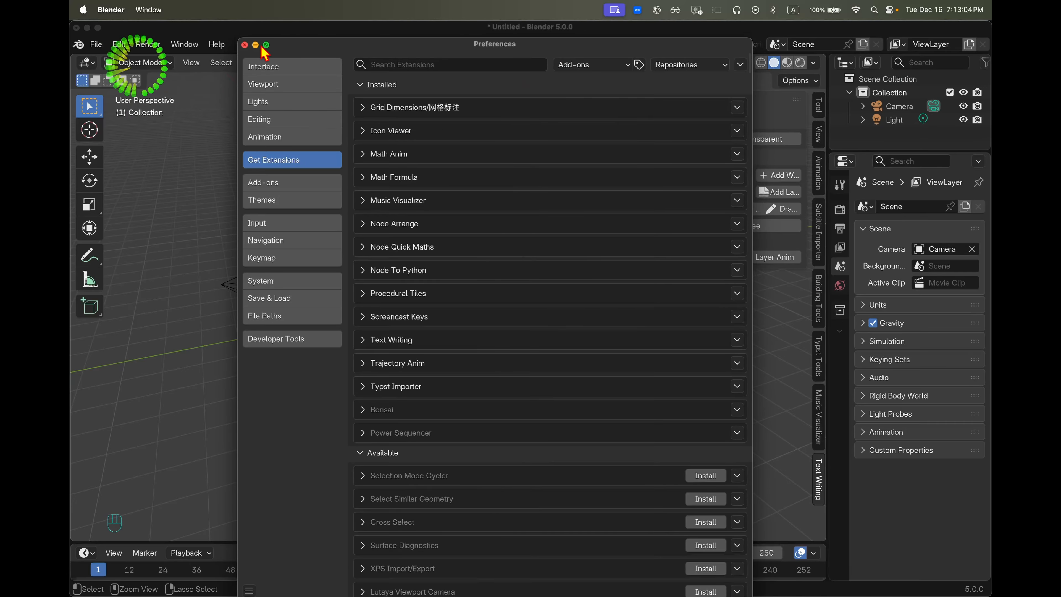
click(245, 45)
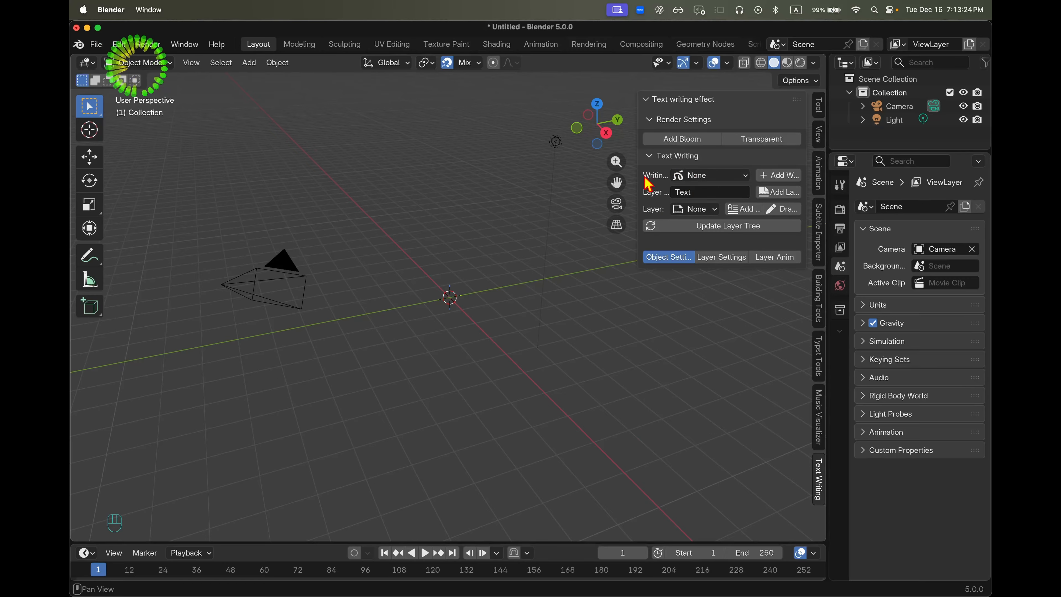
Step: Add a new writer object with the Text Writing add-on, adjust the sidebar width, and check its layer choices
drag(641, 179, 537, 172)
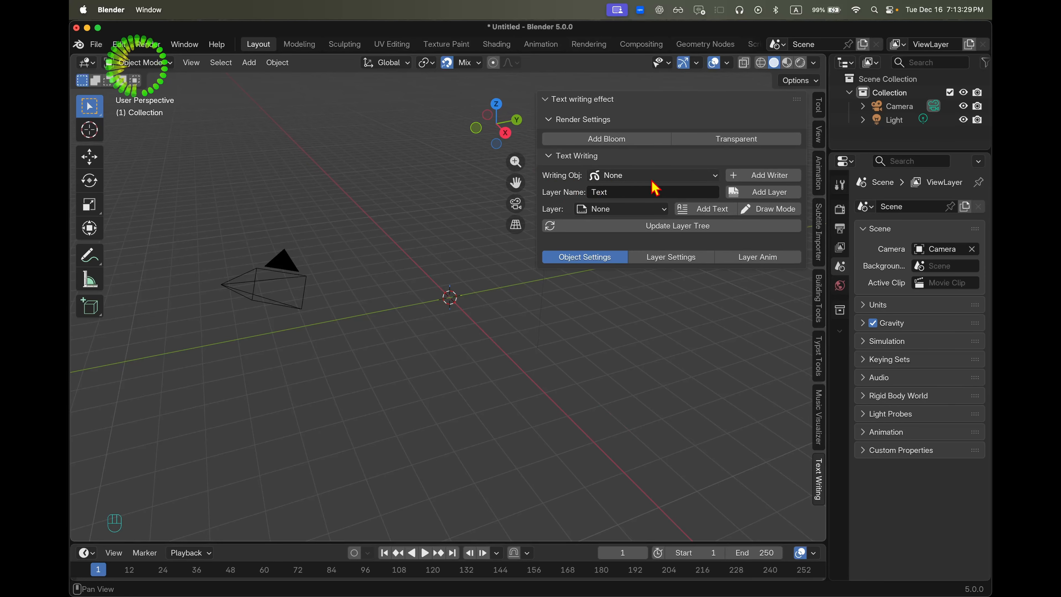
click(773, 179)
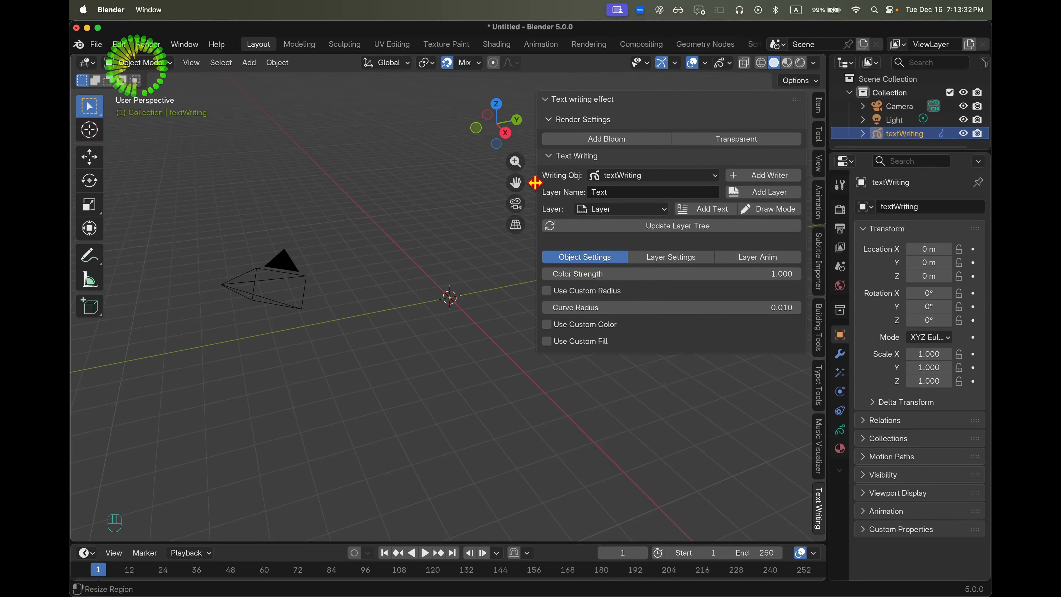
drag(536, 183, 560, 183)
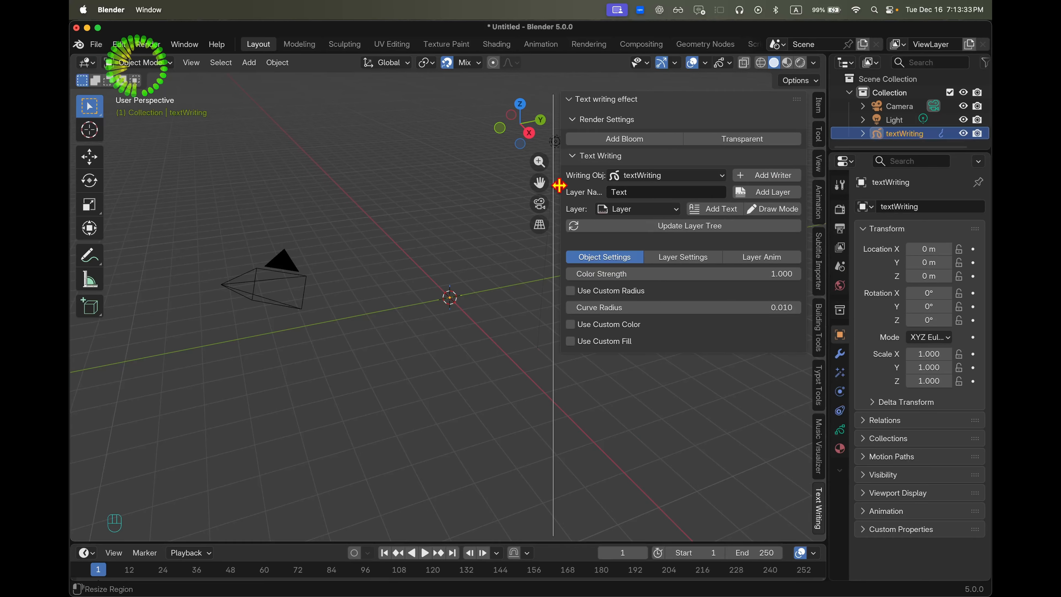
click(638, 210)
click(633, 227)
click(638, 209)
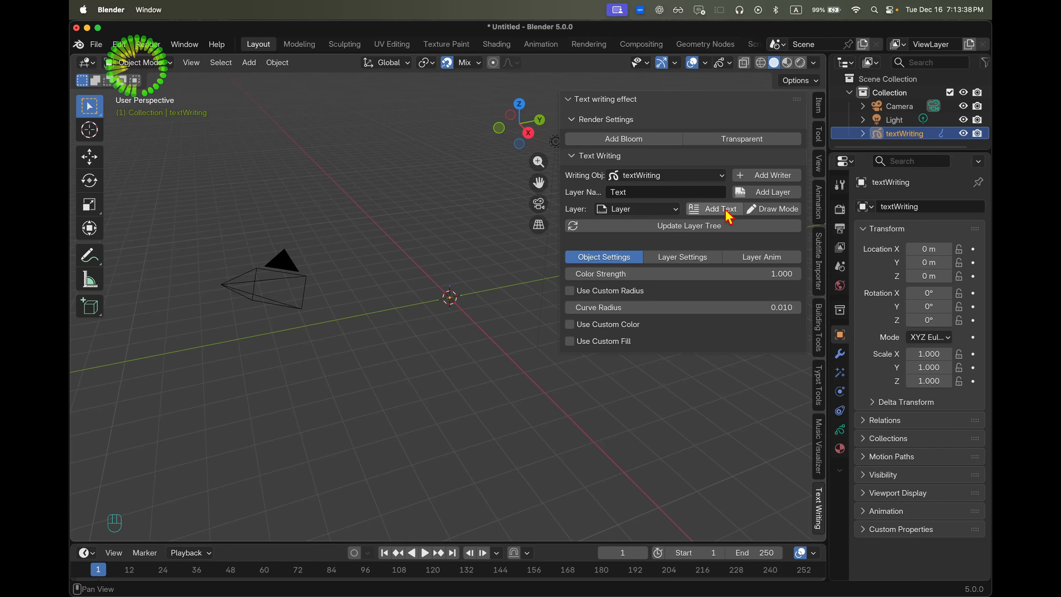
Step: Add layers named Text and Drawing to the writer object and make Text the active layer
click(772, 192)
click(633, 192)
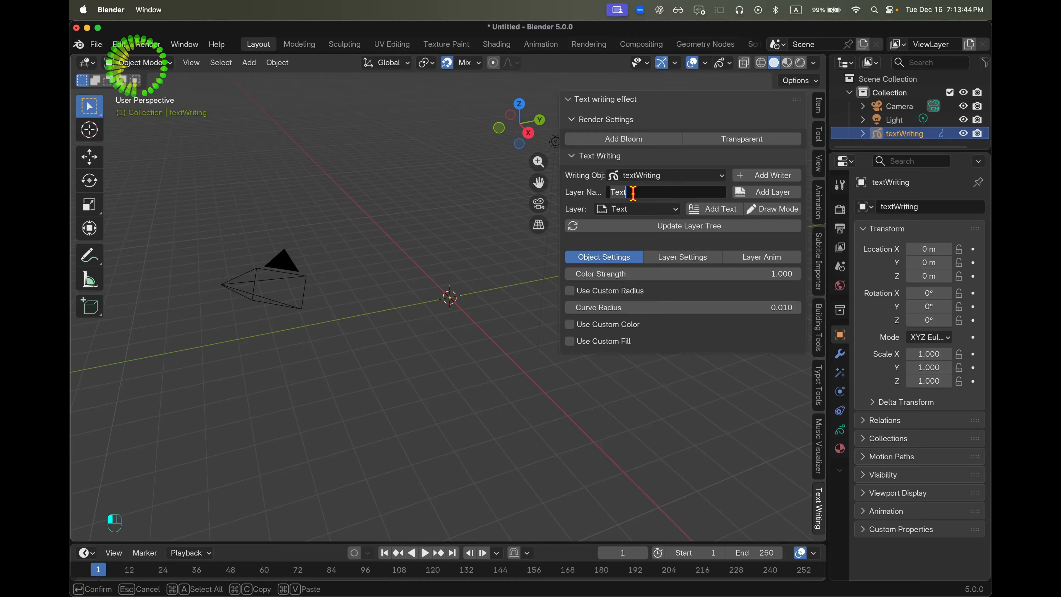
text(Drawing)
key(Return)
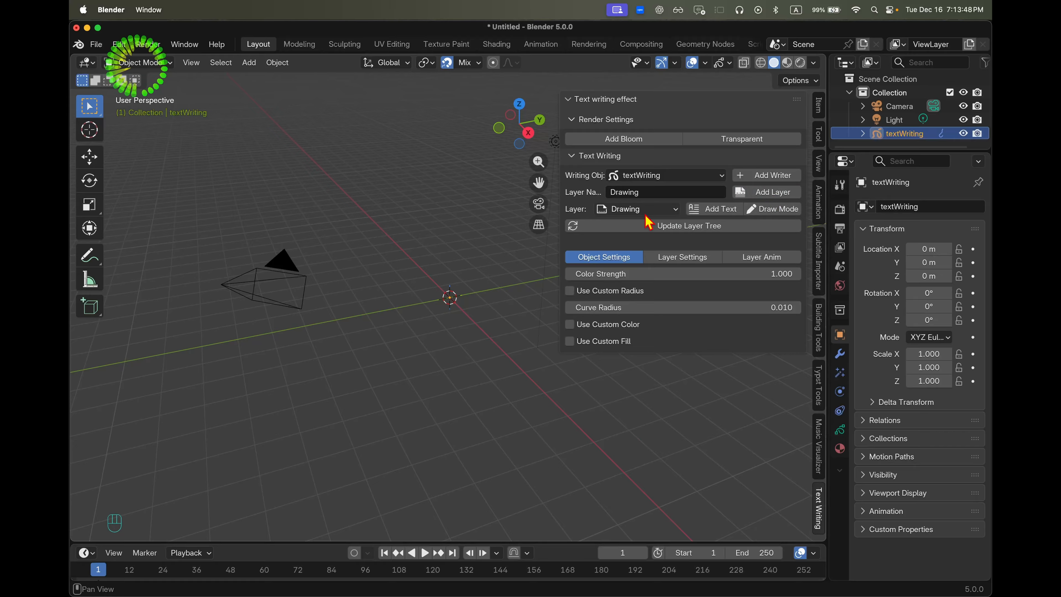
click(652, 209)
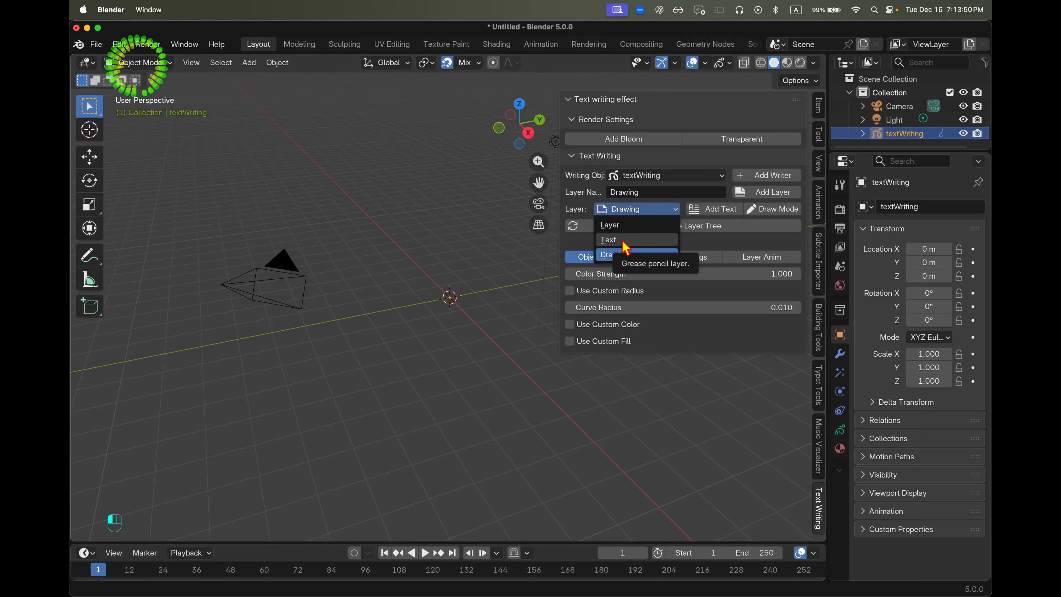
click(633, 241)
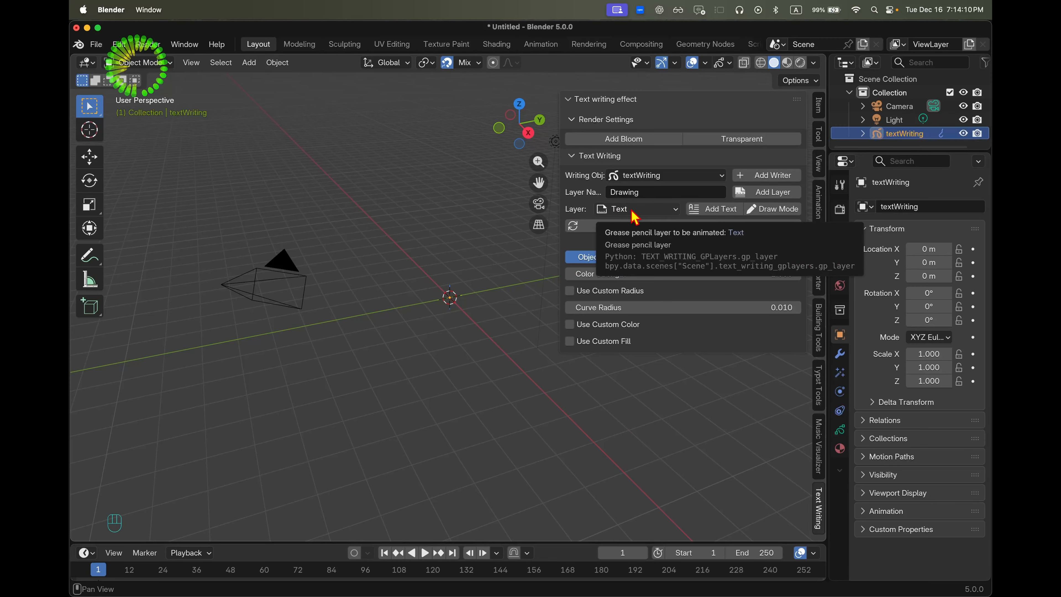
Step: Delete the default grease pencil layer named Layer from the writer object's data and check the add-on's layer choices
drag(827, 351, 725, 368)
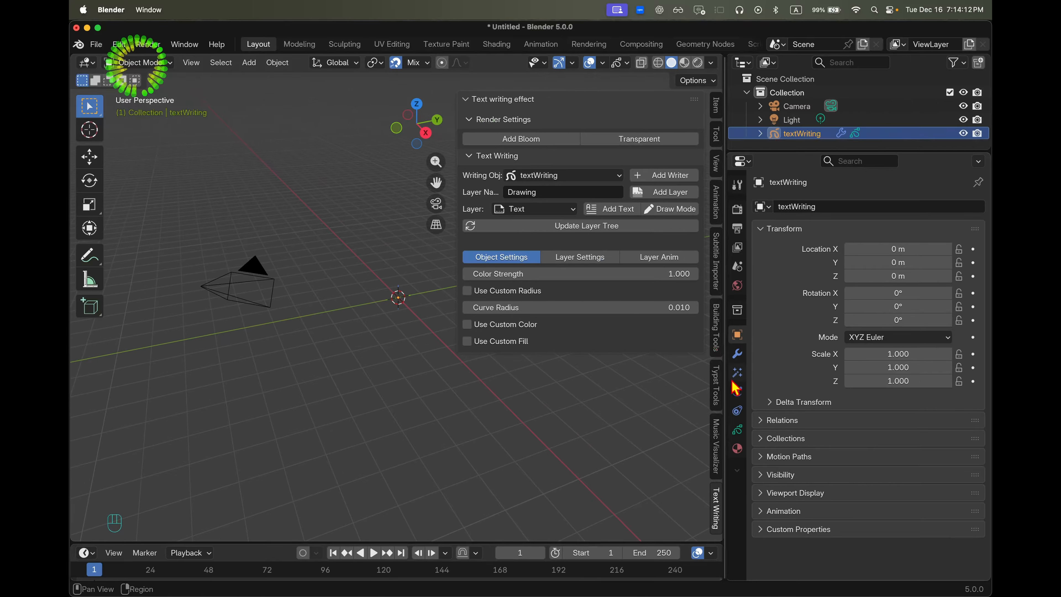
click(737, 430)
click(818, 283)
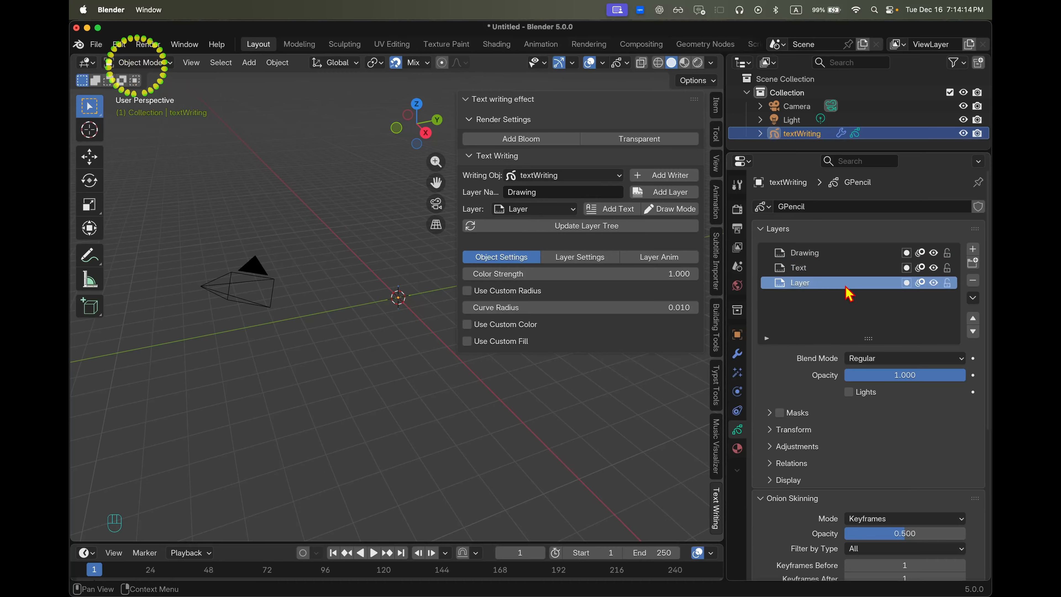
click(973, 281)
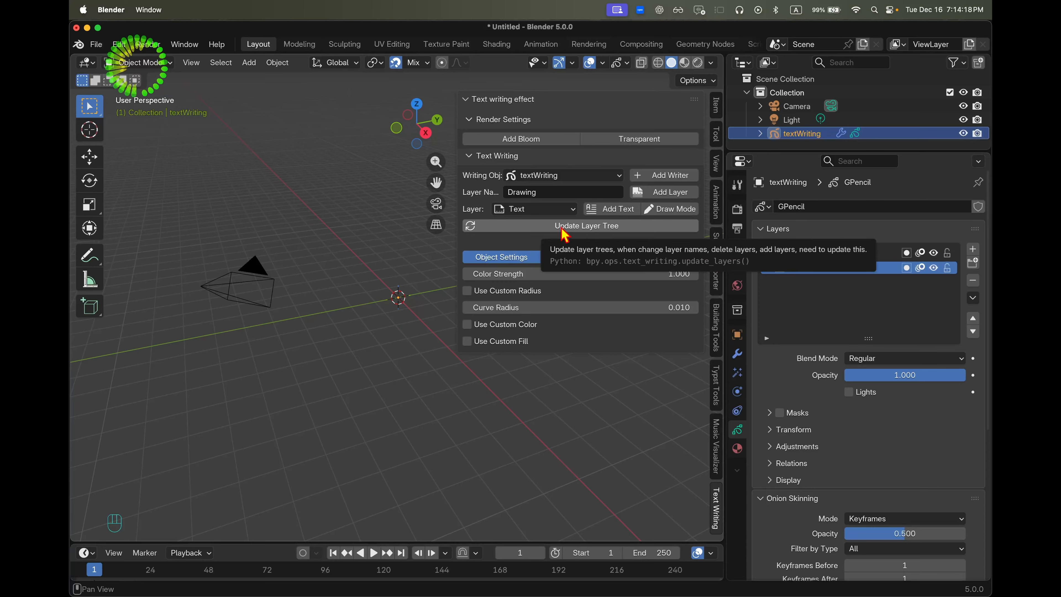
click(549, 209)
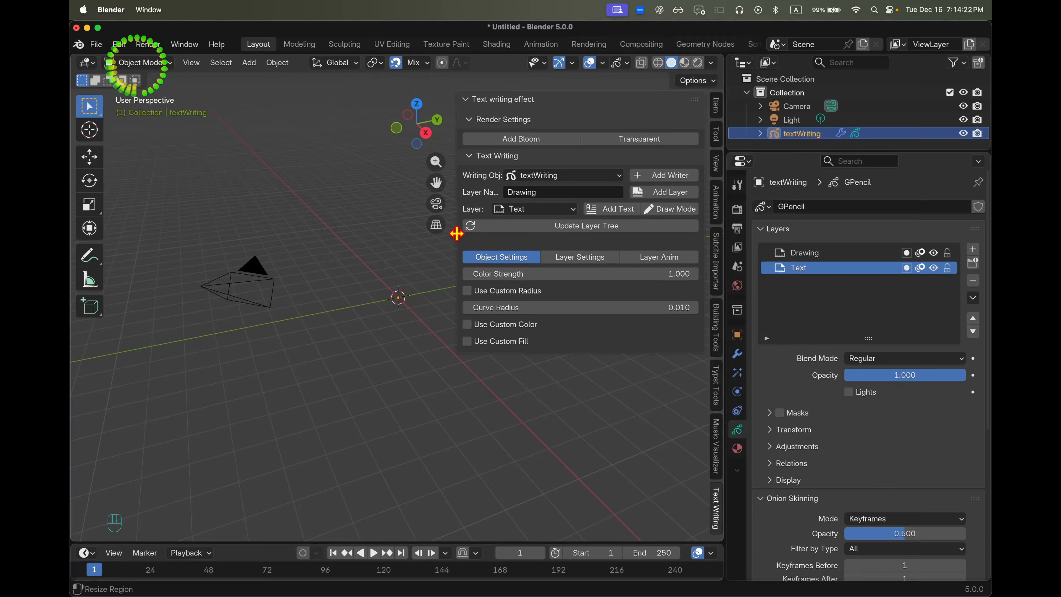
Step: Add the default text "This is a test \n Second line" to the Text layer and turn the view to face it
drag(457, 231, 484, 242)
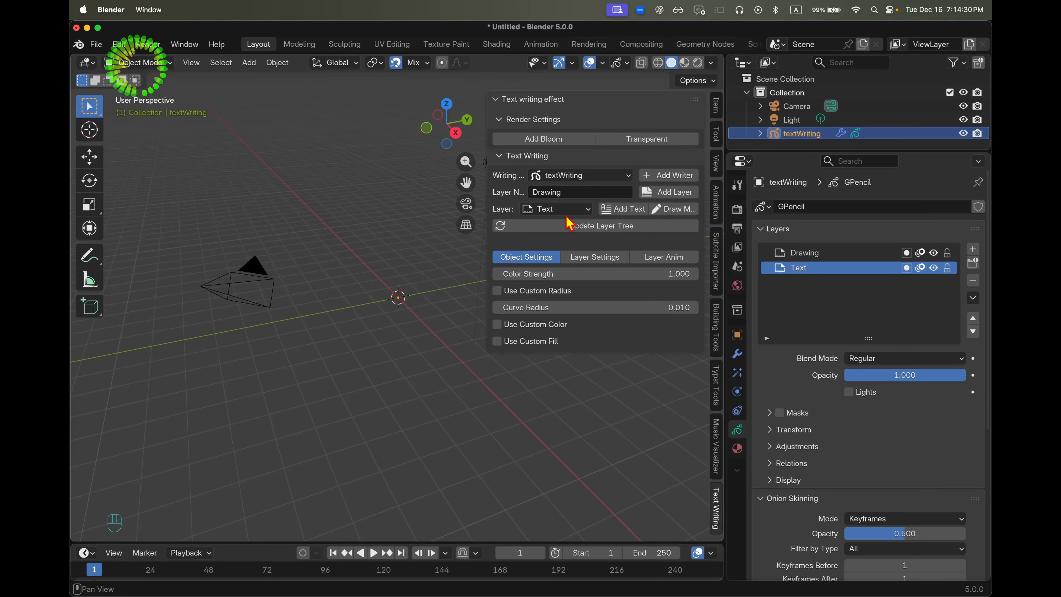
click(557, 210)
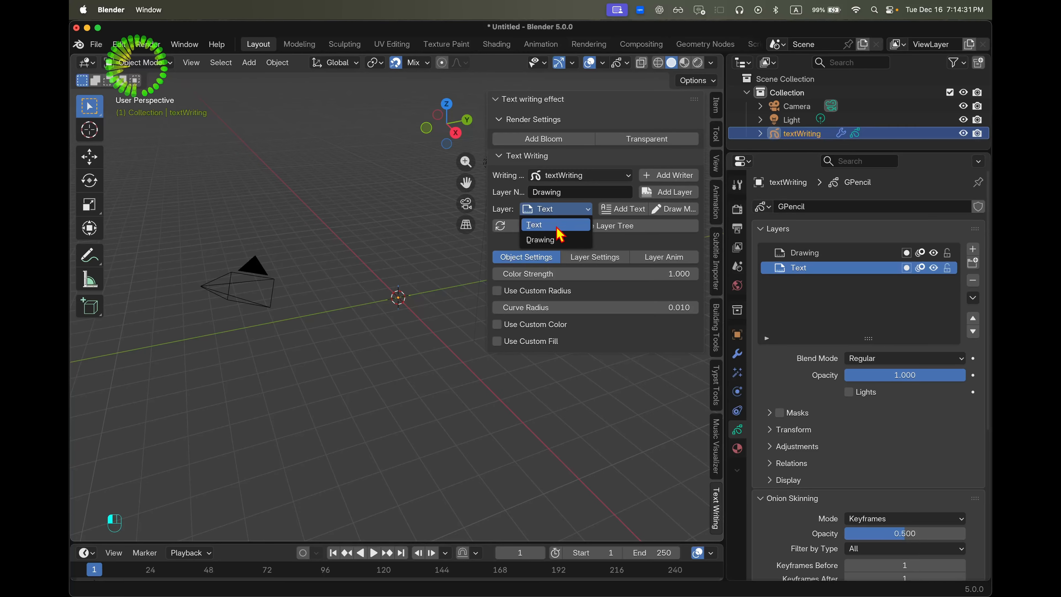
click(627, 211)
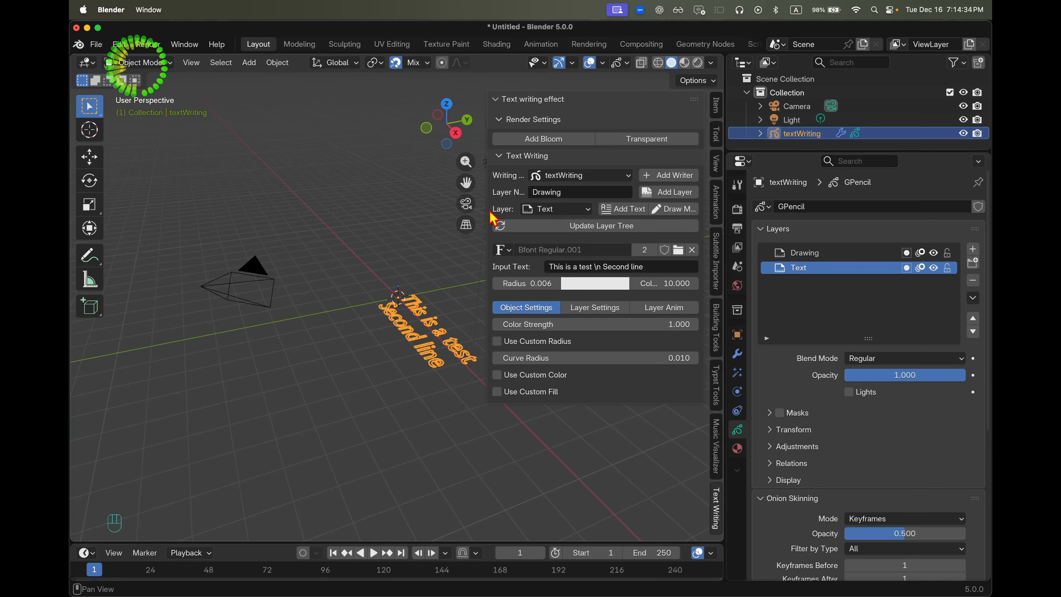
drag(453, 126, 461, 142)
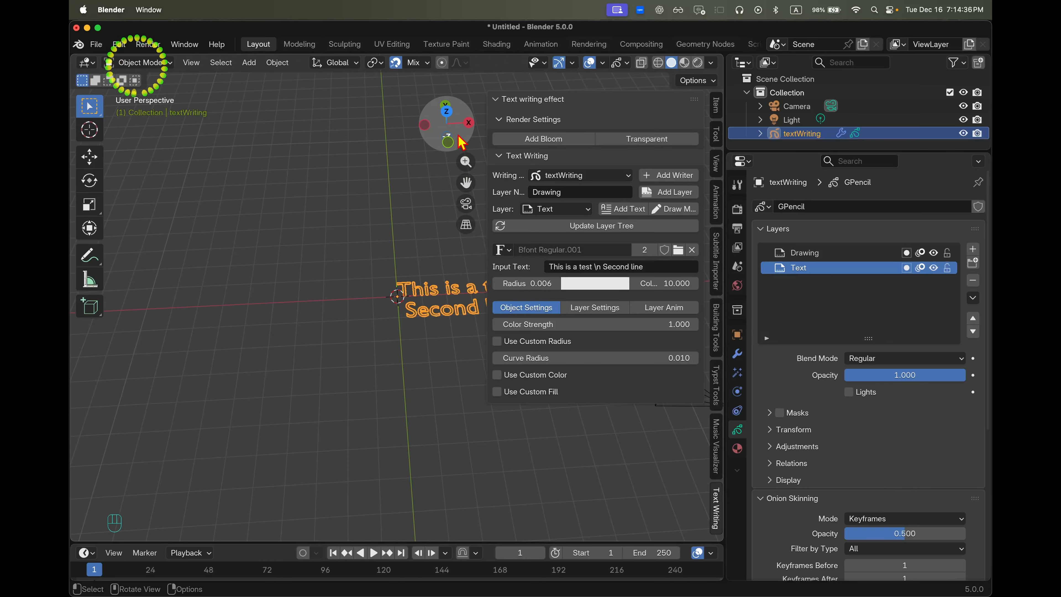
drag(465, 184, 362, 186)
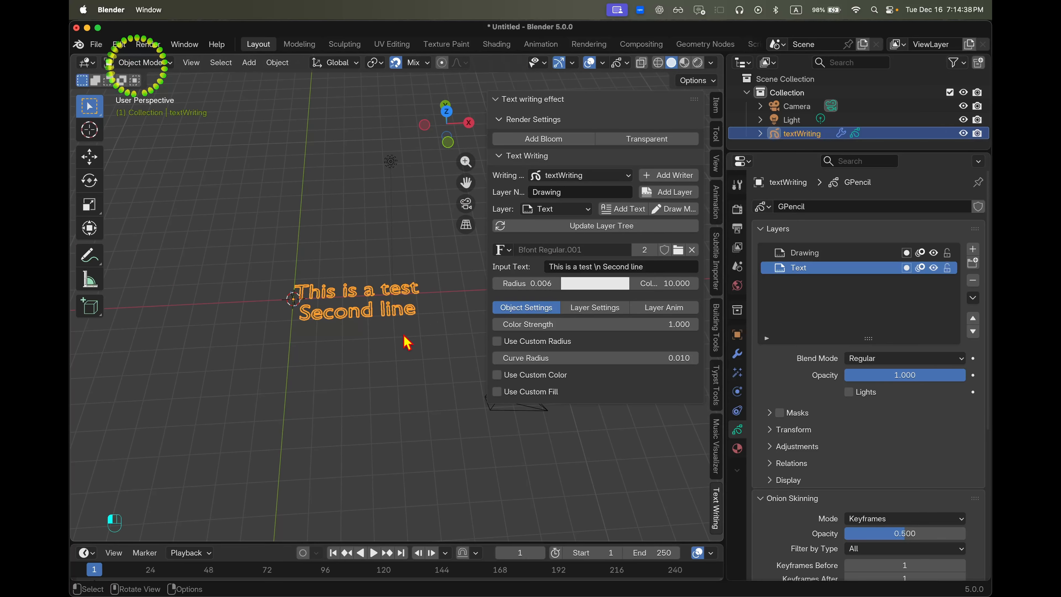
Step: Deselect the text and add the bloom effect to the scene
click(408, 343)
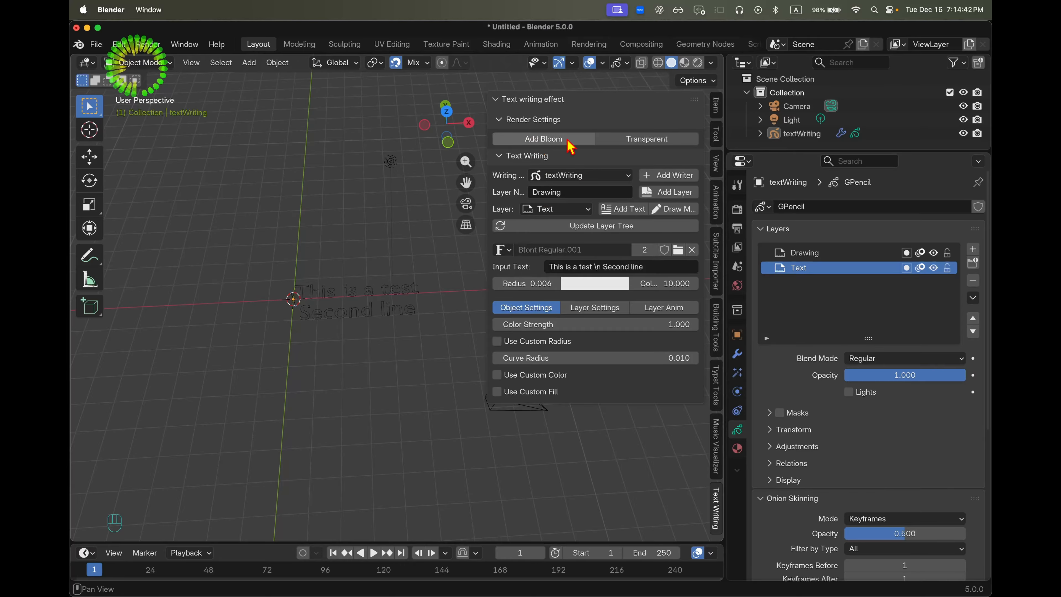
click(543, 139)
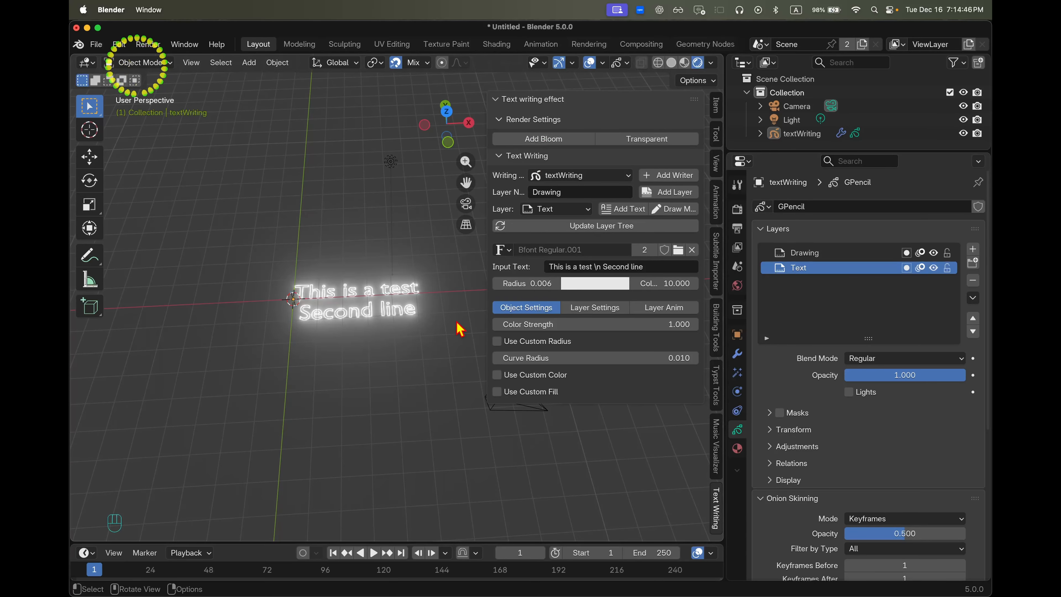
scroll(461, 329, up, 2)
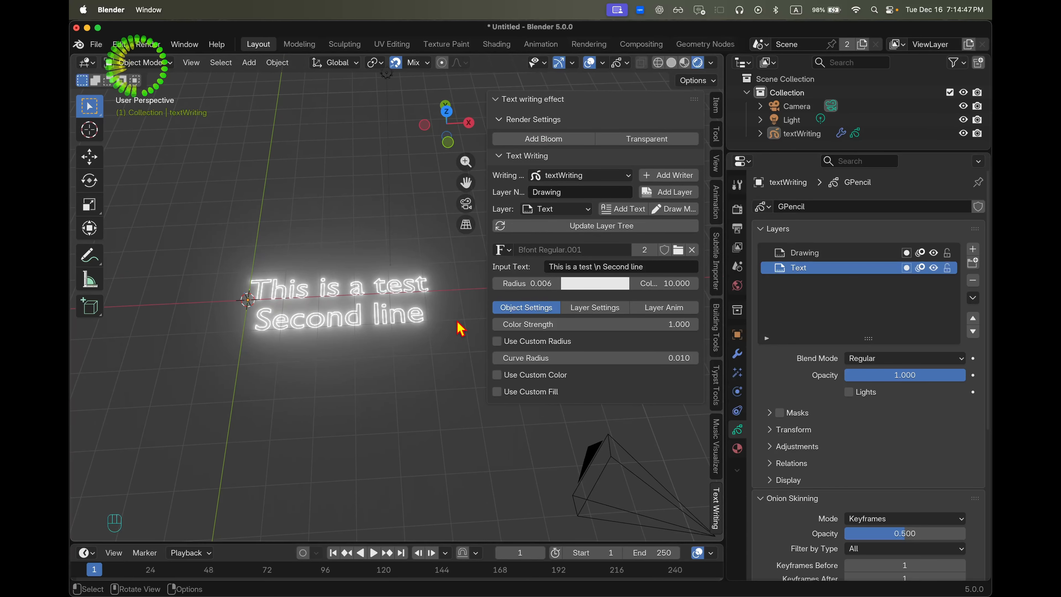
Step: Try the transparent render background, switch it off again and collapse the render settings
click(642, 141)
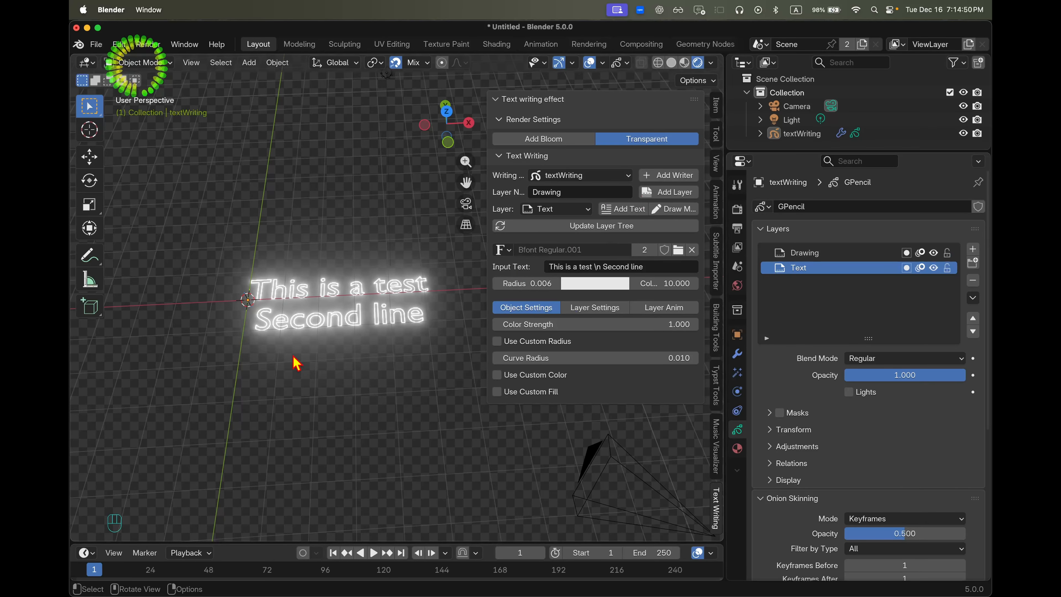
click(649, 142)
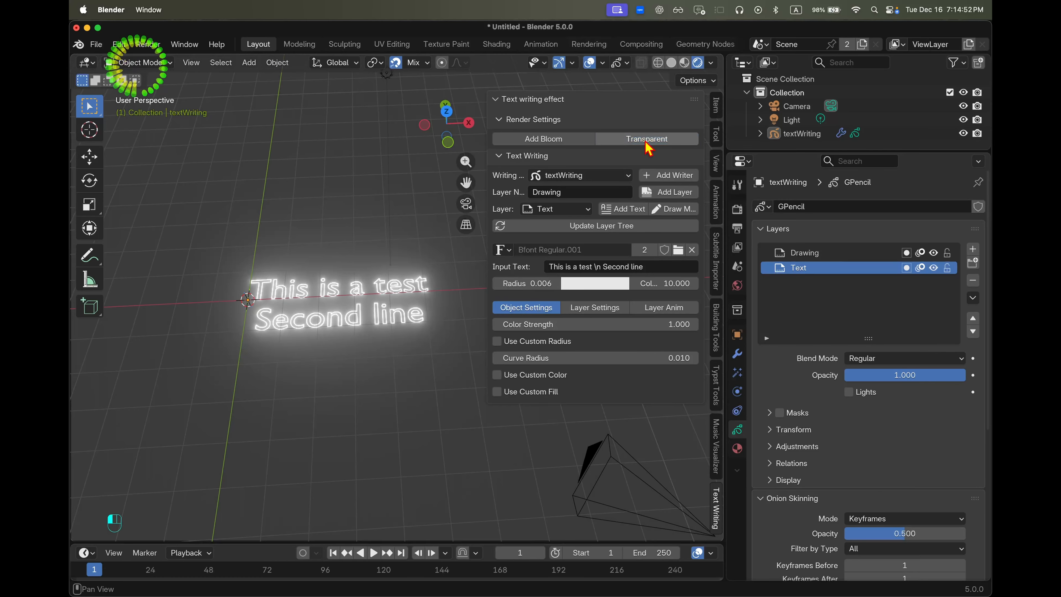
click(524, 121)
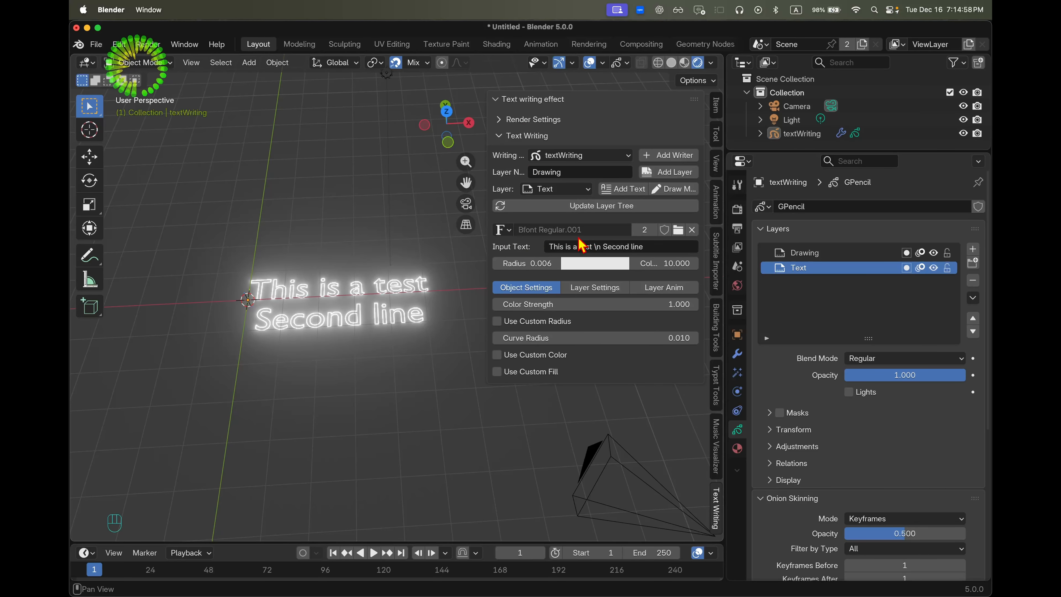
Step: Load the font file 软萌小果冻.ttf for the glowing text
click(678, 231)
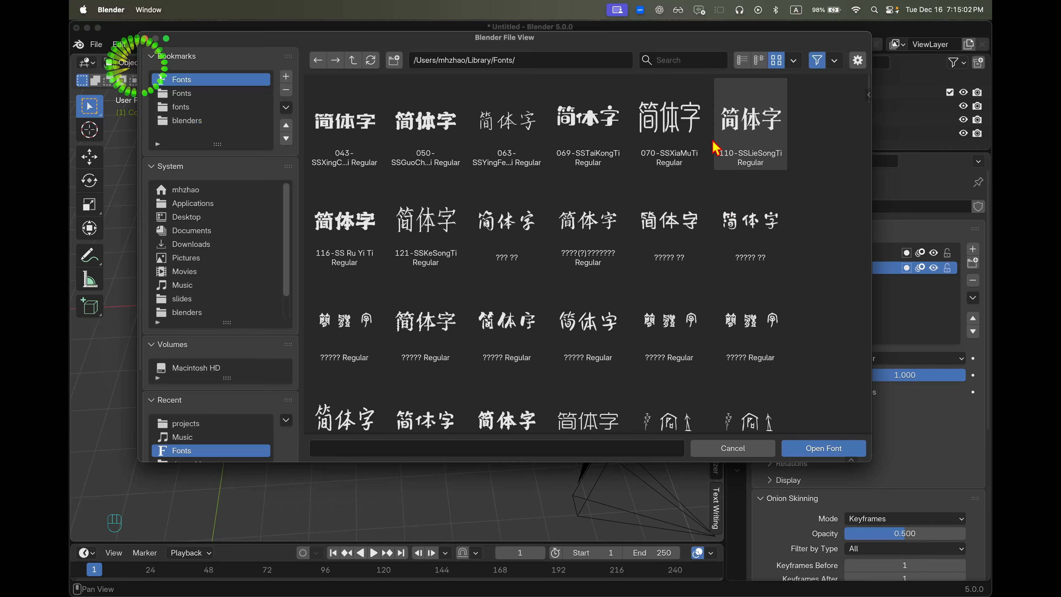
click(687, 225)
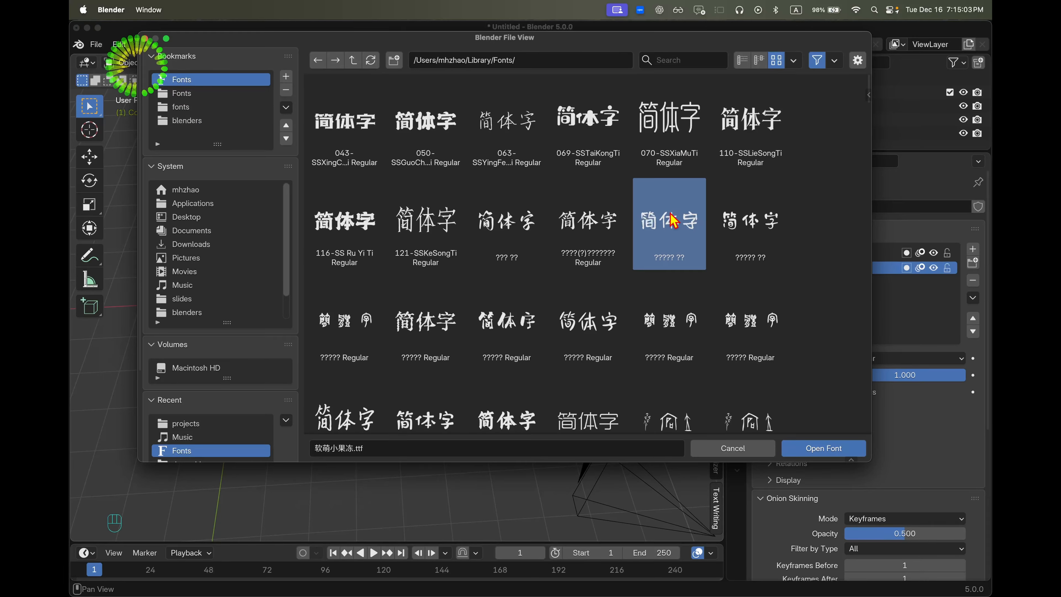
click(819, 449)
scroll(334, 356, up, 1)
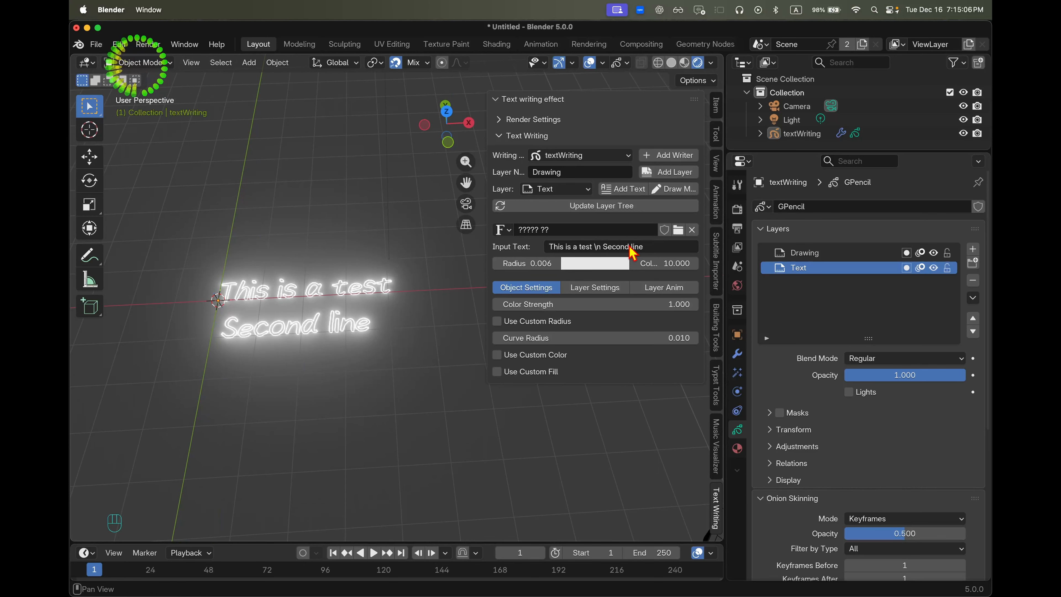
Step: Append "\n Third Line" to the input text so a third line is written
click(648, 246)
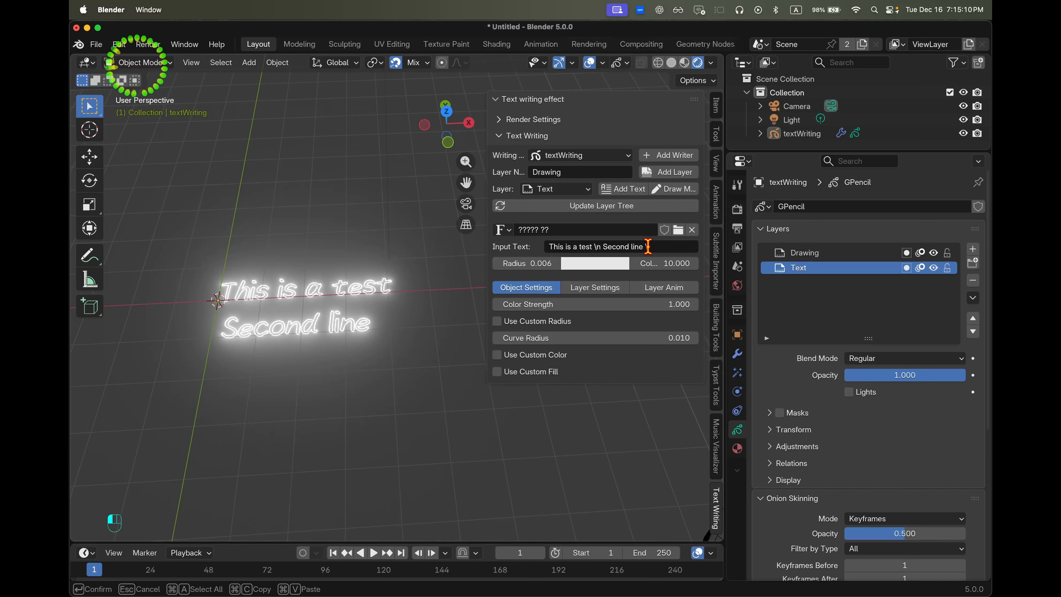
text(Third Line)
key(Return)
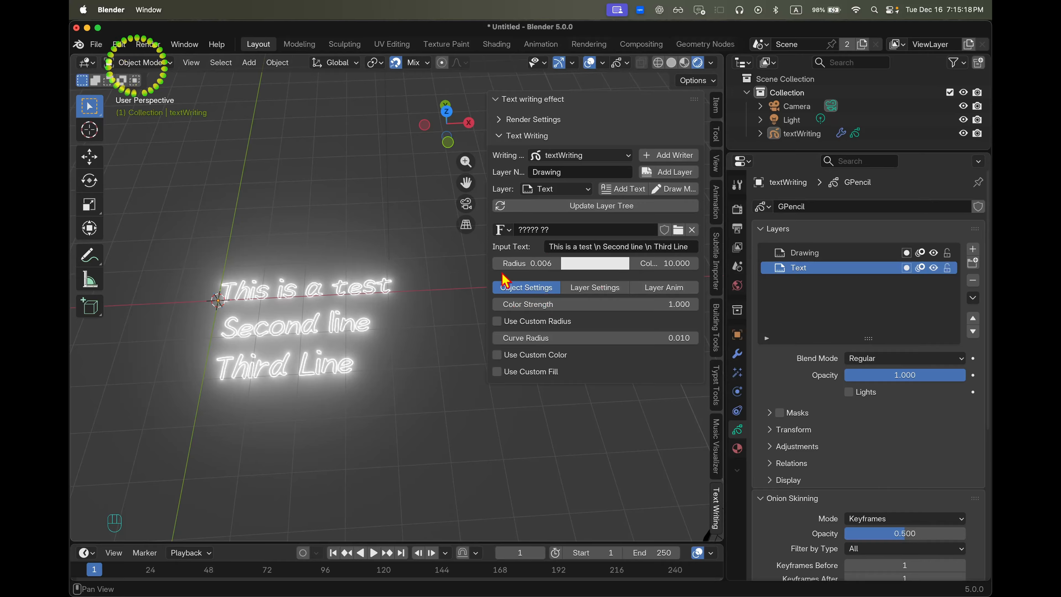
Step: Double the text's line radius to 0.012, and divide it by four to set it to 0.003
click(525, 263)
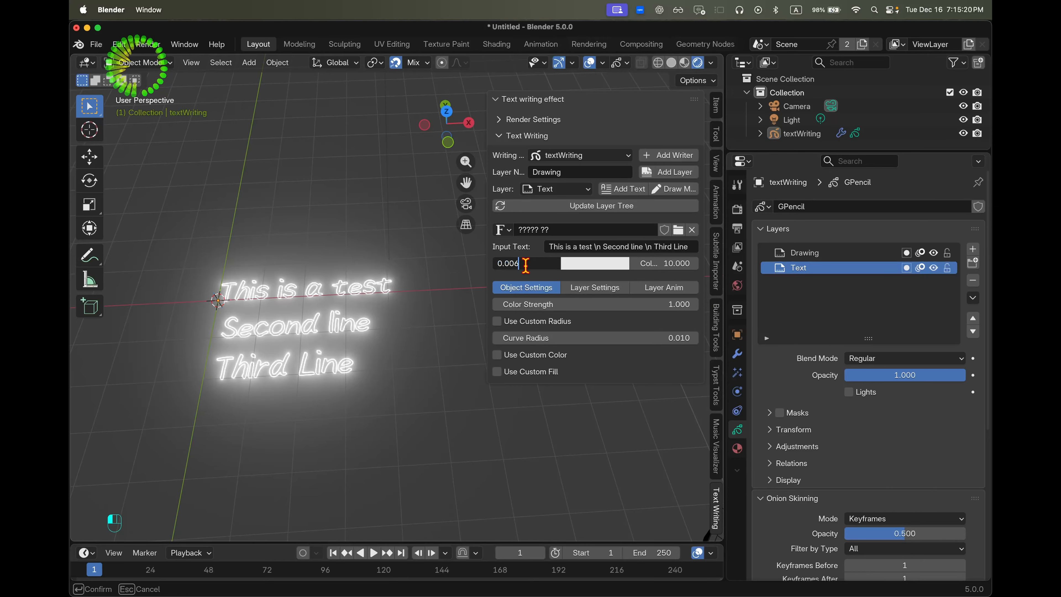
text(*2)
key(Return)
click(526, 264)
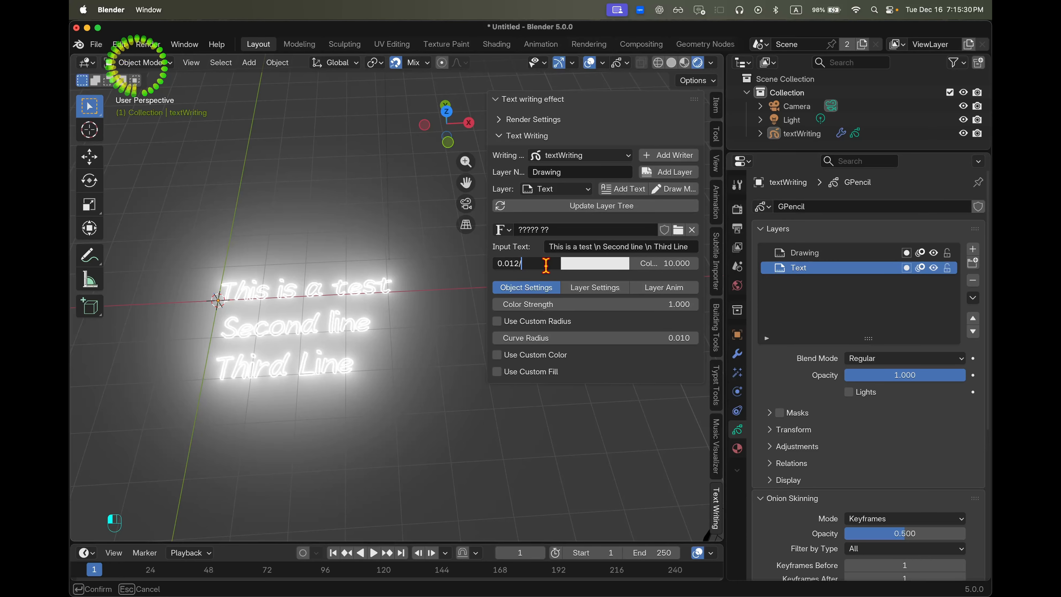
text(/4)
key(Return)
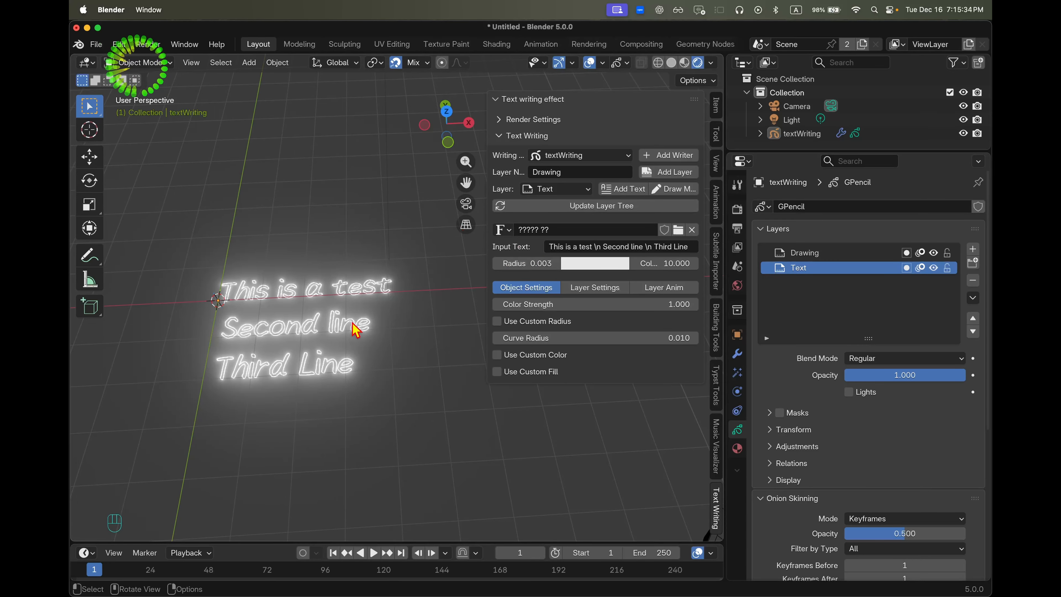
Step: Color the text bright green, try a color strength of about 121 and set the strength to 10
click(603, 267)
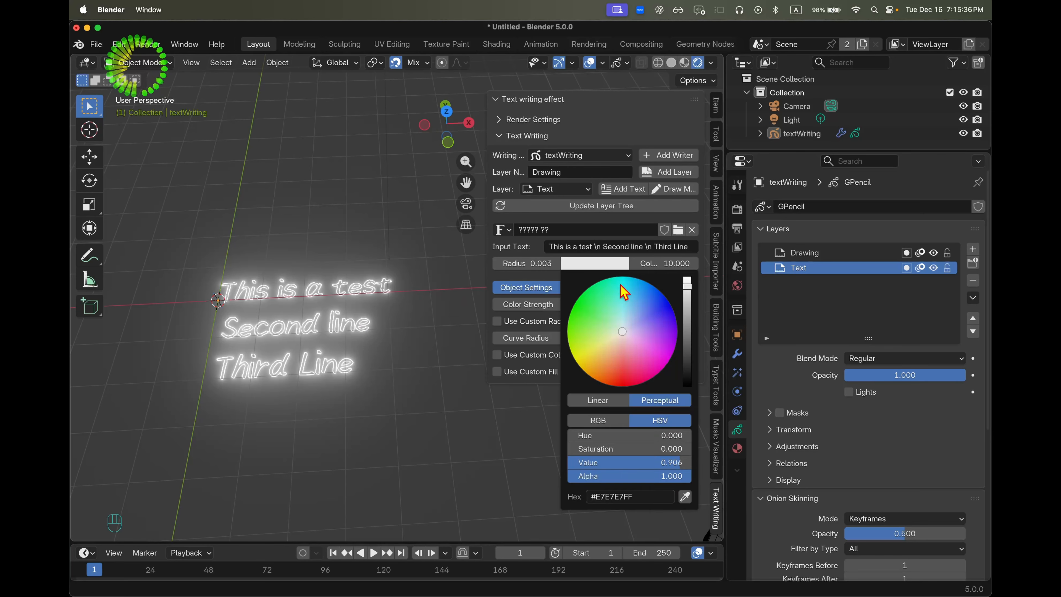
drag(621, 333, 569, 316)
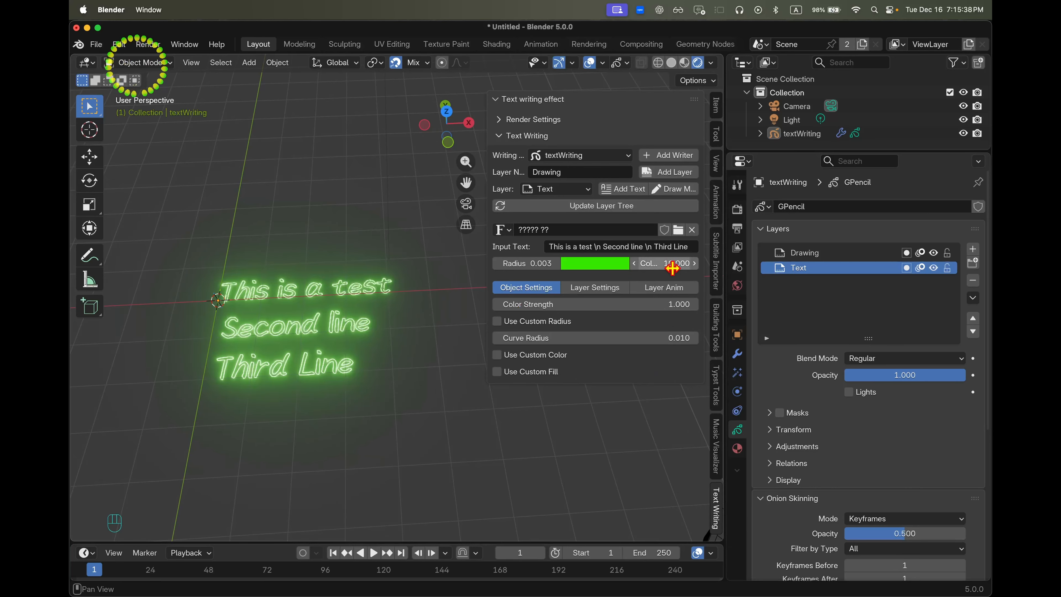
drag(661, 265, 710, 265)
double_click(665, 265)
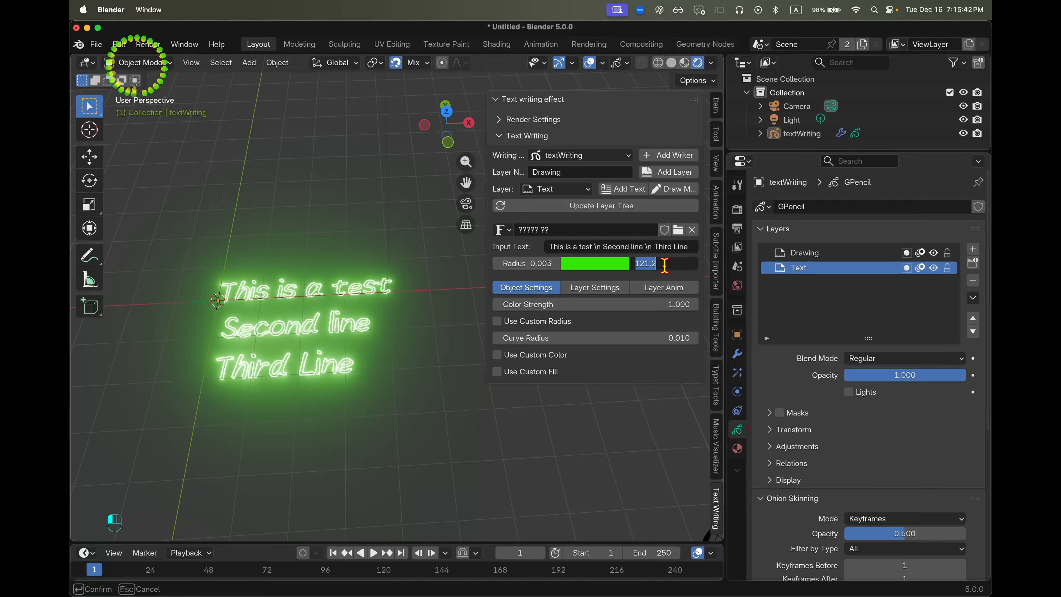
text(10)
key(Return)
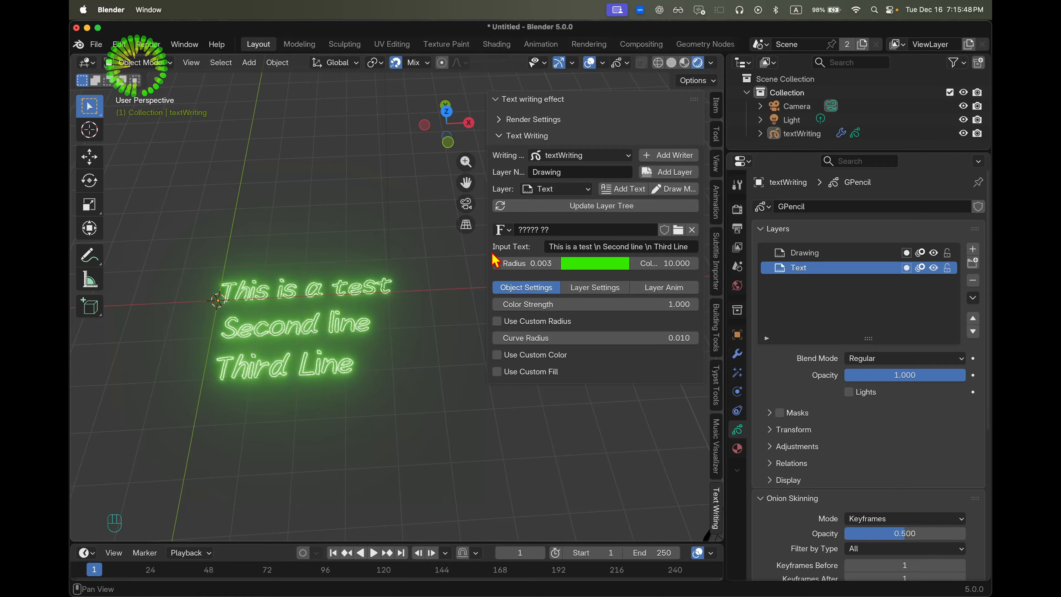
Step: Try the writer object's custom radius, switch it off again and show the Text layer's settings
click(537, 325)
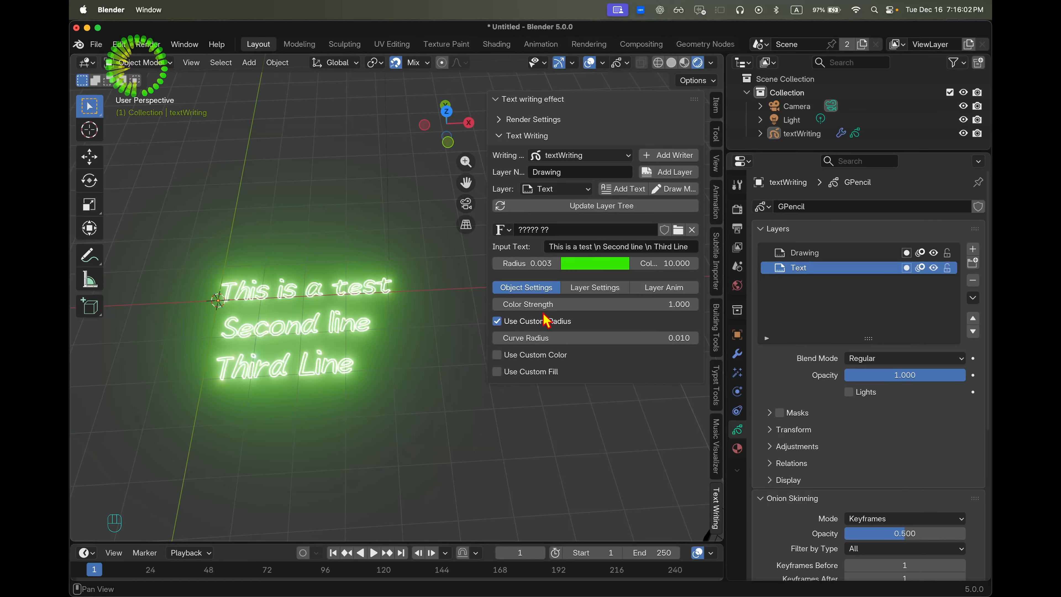
click(529, 322)
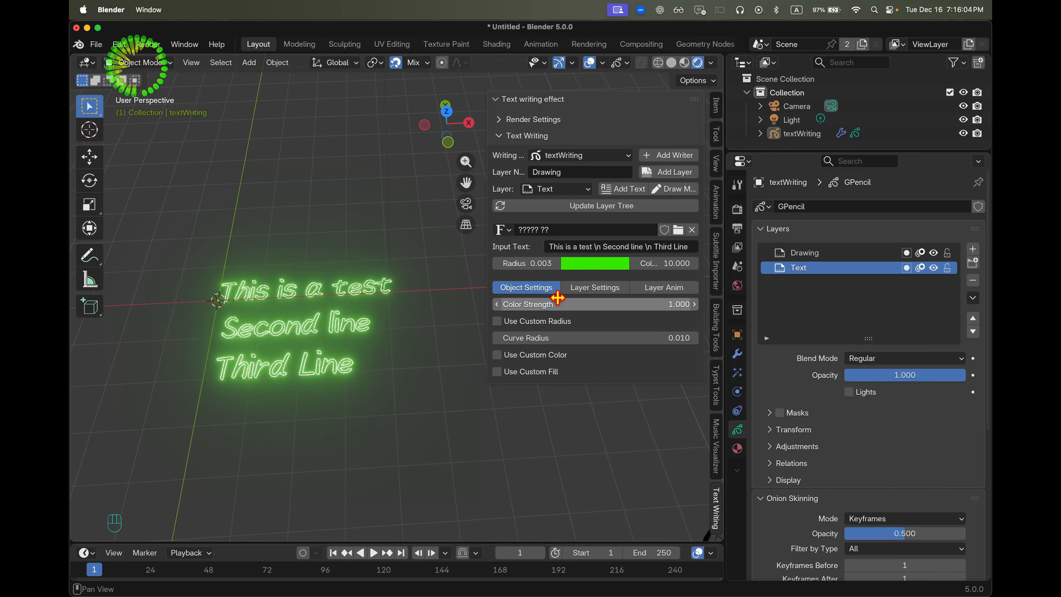
click(585, 290)
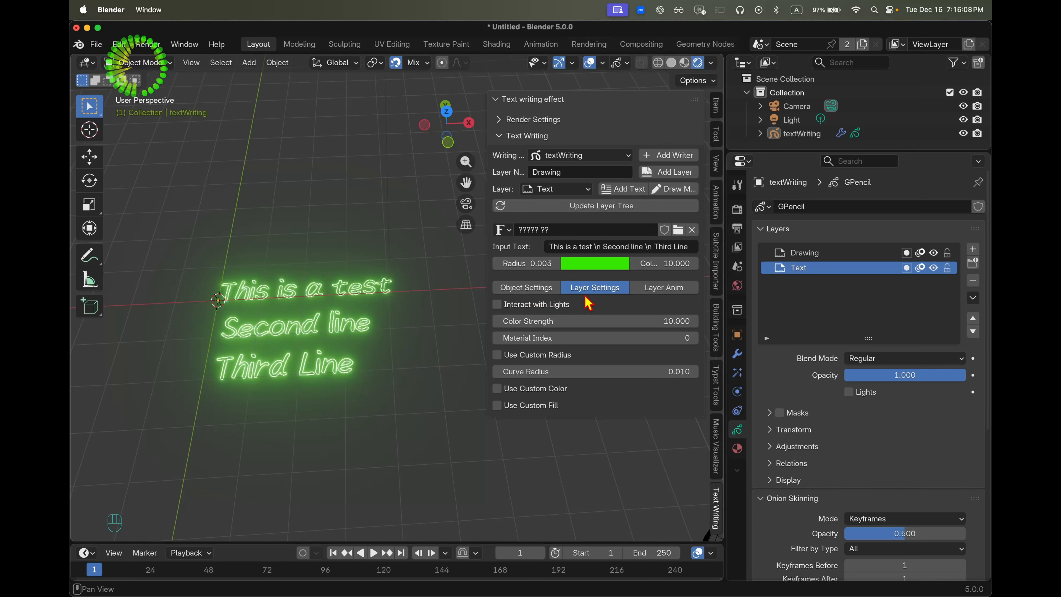
click(557, 189)
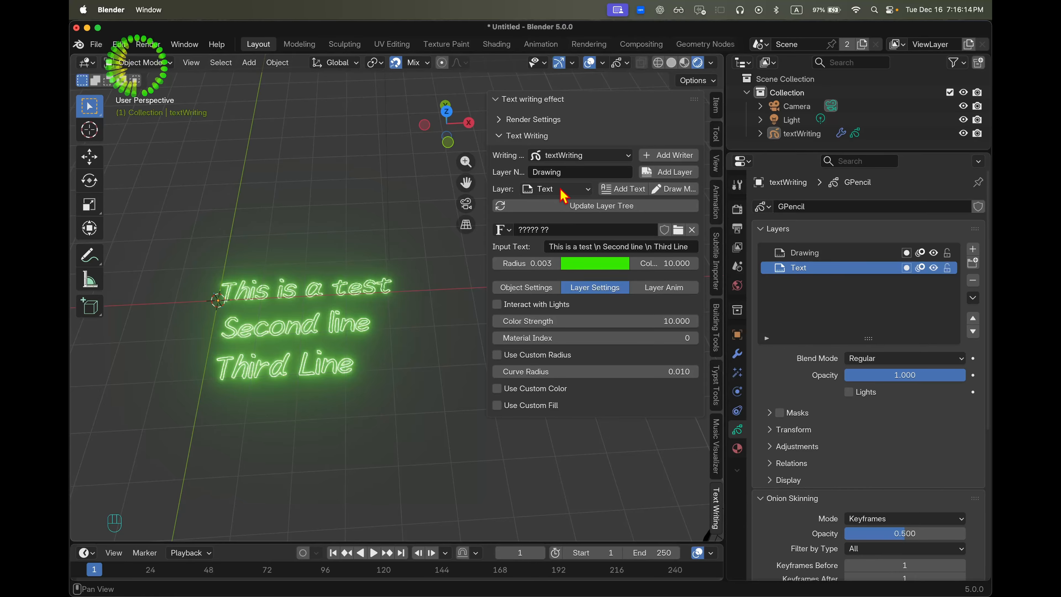
Step: Try a color strength of 33.6 on the Text layer and set it back to 10
drag(579, 321, 557, 324)
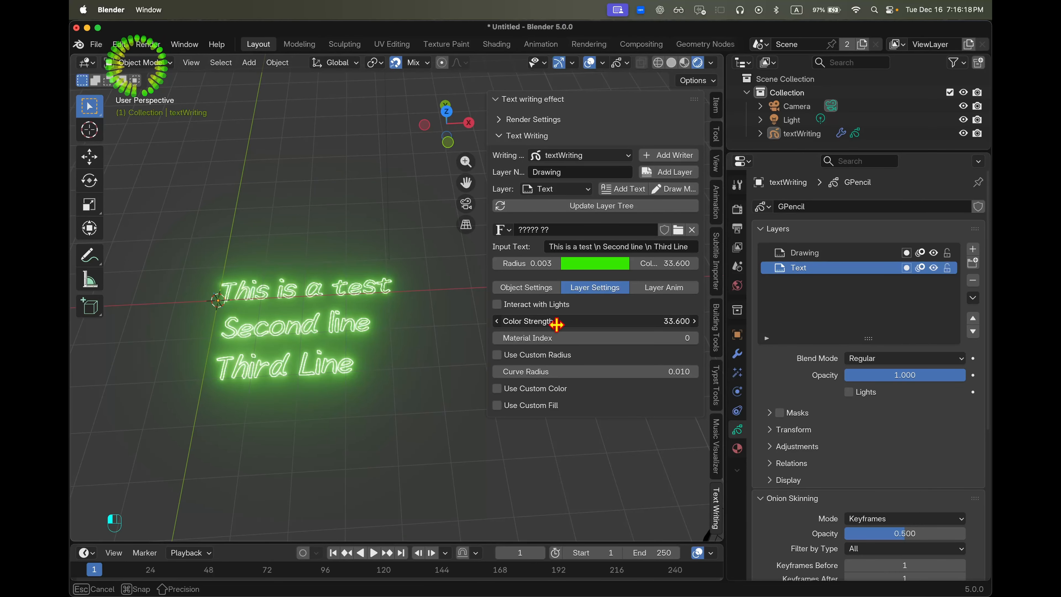
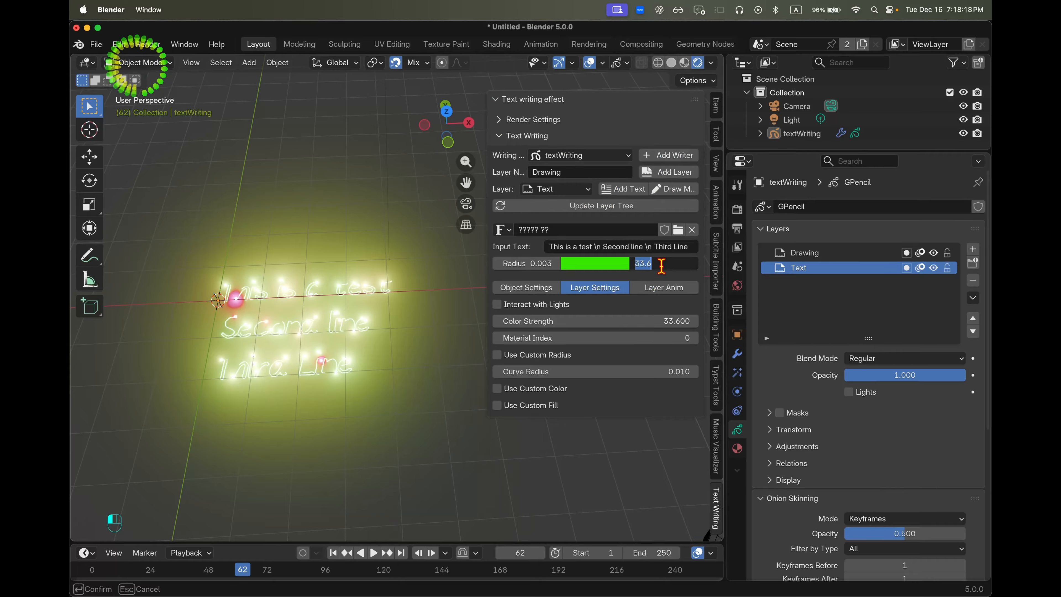
text(10)
key(Return)
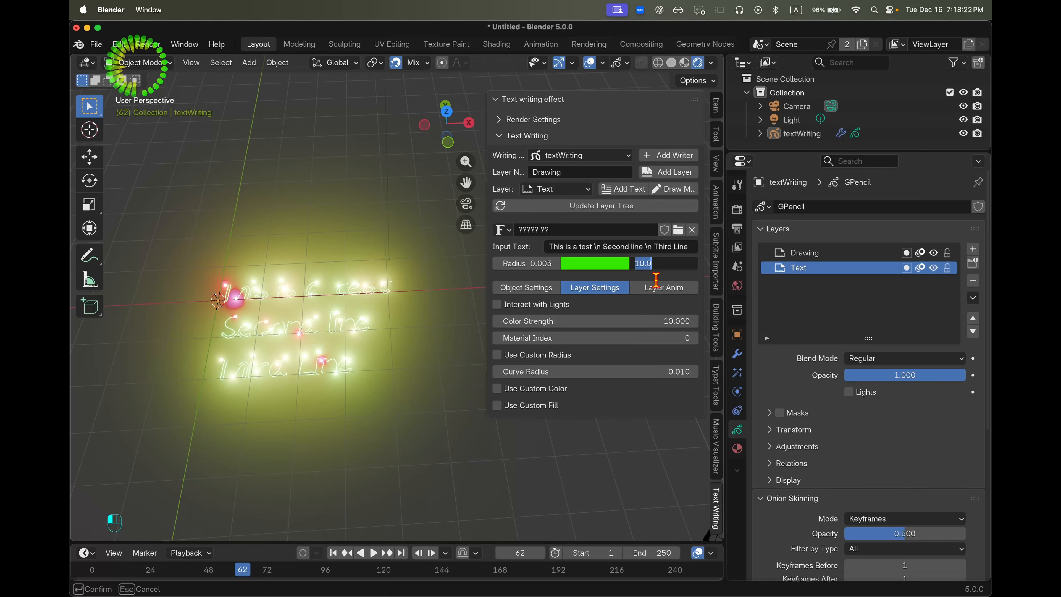
Step: In the Text layer's animation settings, set the writing symbol's color strength to 10
click(663, 287)
scroll(602, 446, down, 10)
double_click(595, 384)
text(10)
key(Return)
Step: Play the writing animation with its red symbols and stop the playback
key(space)
key(space)
key(space)
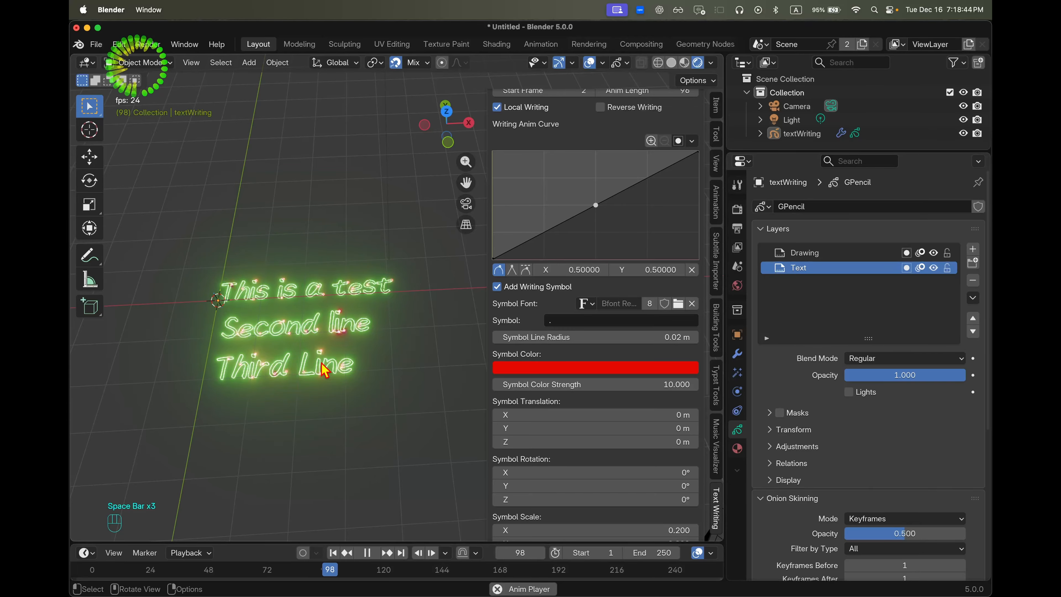
key(space)
Step: Turn off Local Writing for the Text layer and preview the writing animation from the first frame
scroll(553, 318, up, 8)
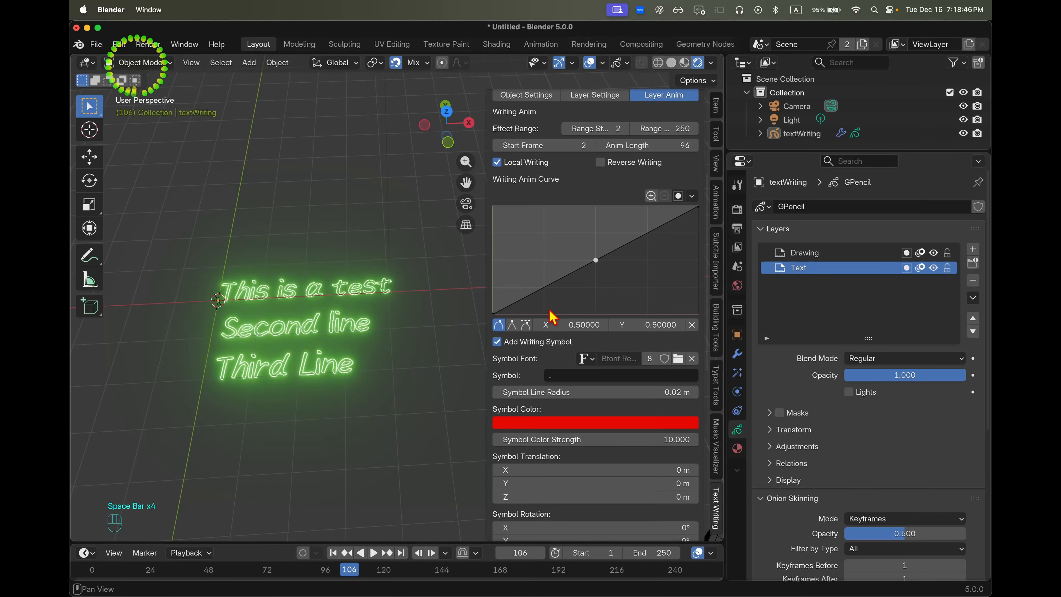
scroll(559, 301, up, 3)
scroll(568, 348, down, 8)
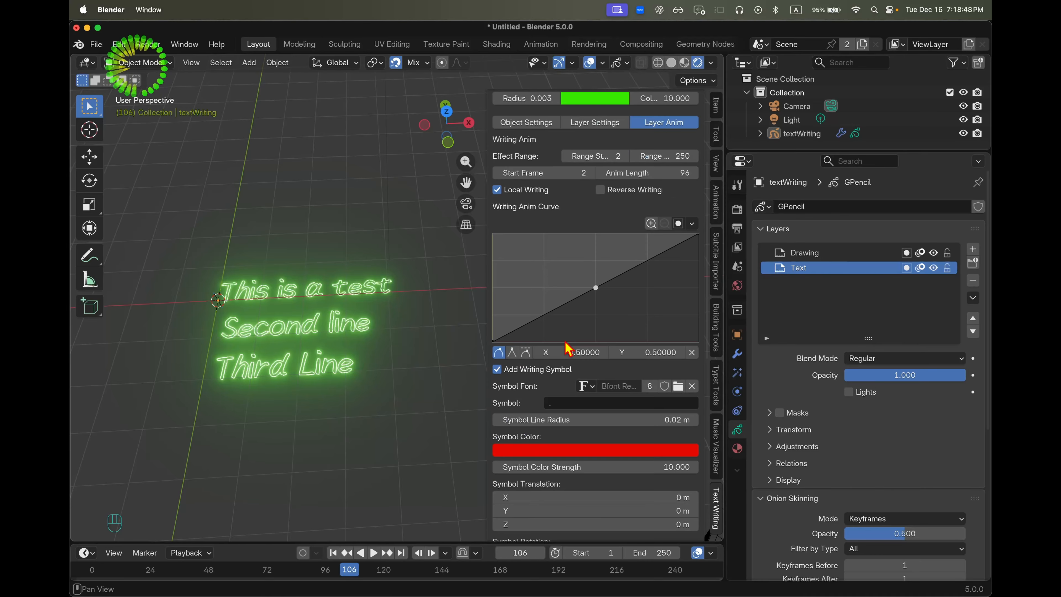
click(538, 194)
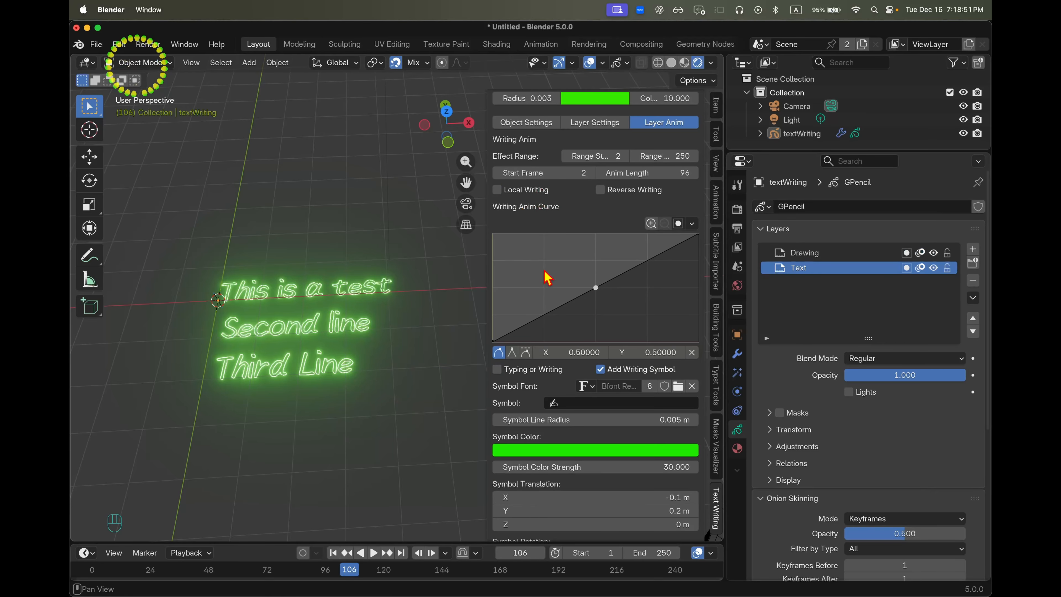
click(341, 555)
key(space)
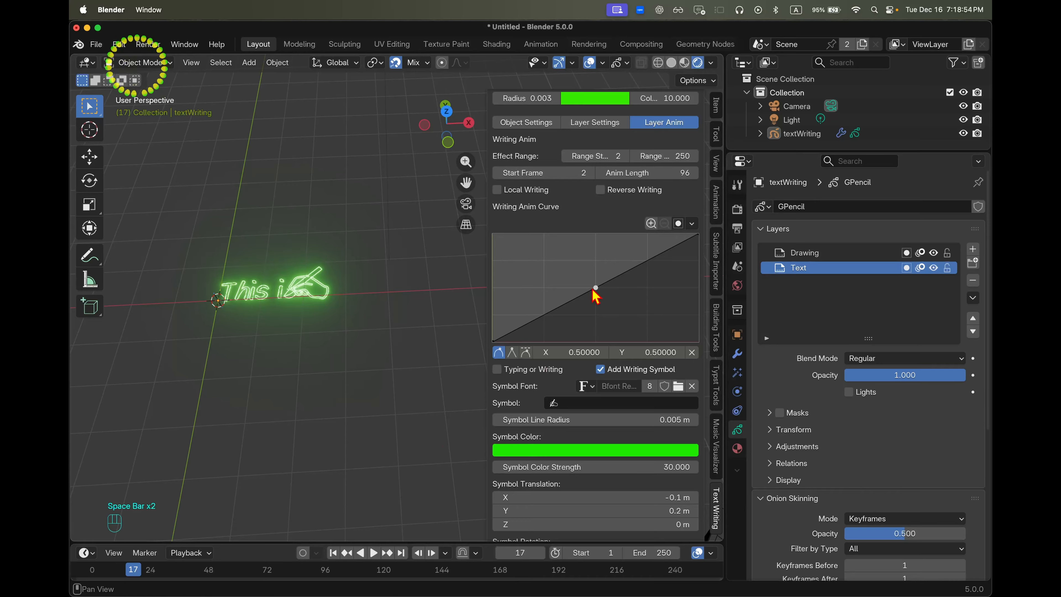
Step: Reshape the writing animation curve into a wave with an early peak and a dip at about X 0.586, Y 0.130
drag(596, 290, 543, 260)
drag(614, 250, 613, 322)
drag(543, 260, 540, 252)
drag(617, 322, 616, 329)
Step: Play the animation with the wave-shaped writing curve from the first frame and stop it
click(334, 554)
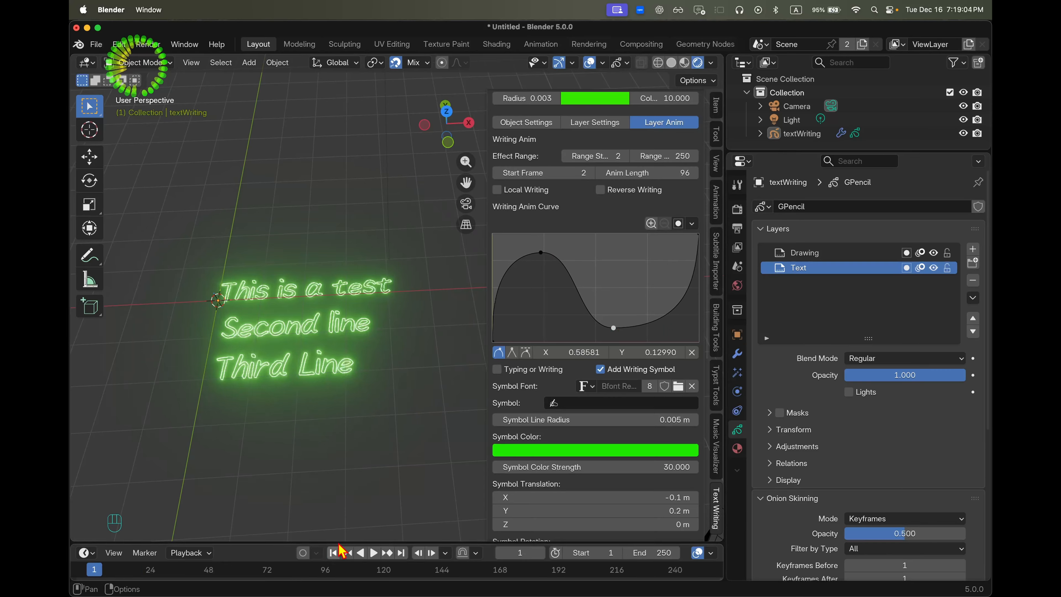
key(space)
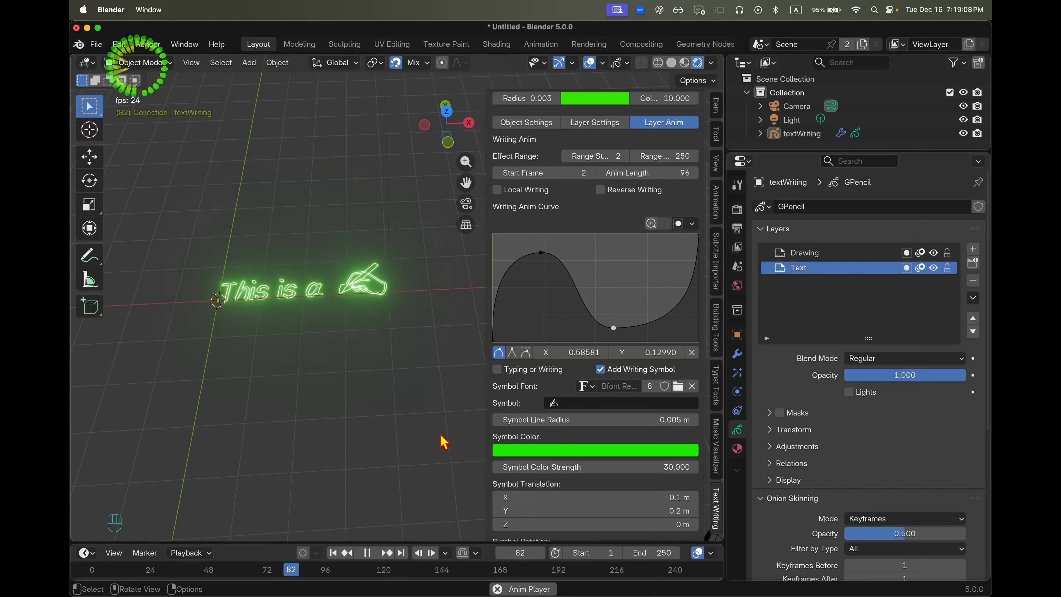
key(space)
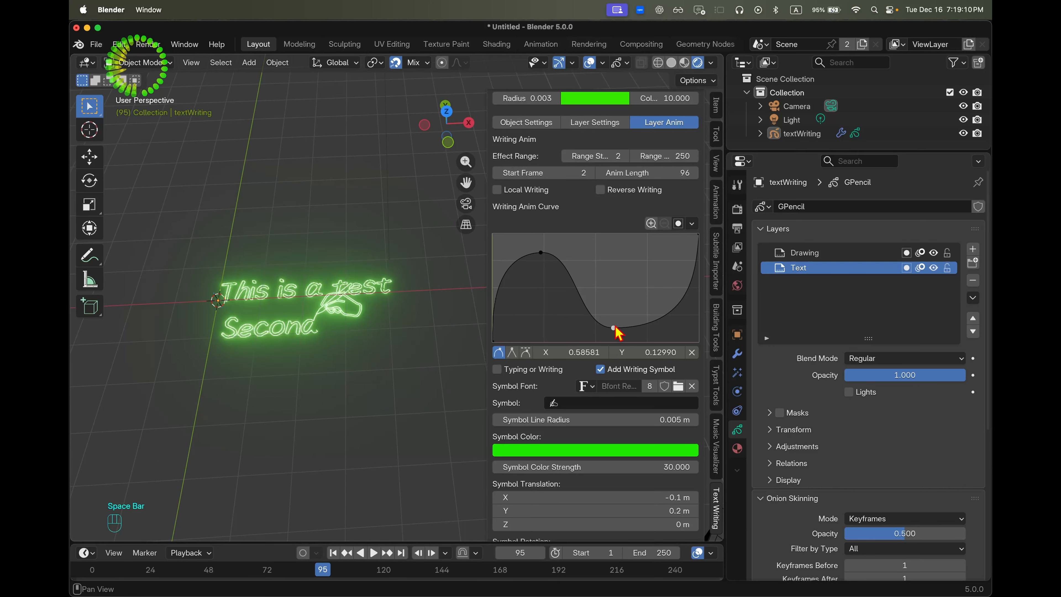
Step: Delete the curve's dip point and move the remaining point to about X 0.518, Y 0.520 to straighten the curve
click(692, 352)
drag(541, 256, 599, 285)
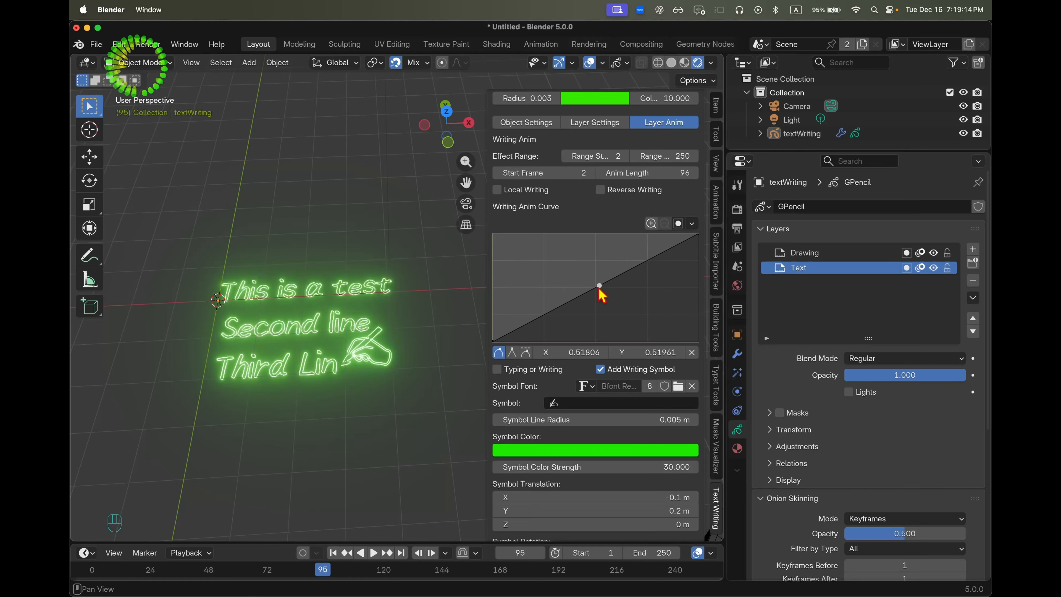
Step: Switch off Local Space for the Text layer's translation and set its Y translation to 6.4 m
scroll(568, 410, down, 5)
scroll(549, 417, down, 10)
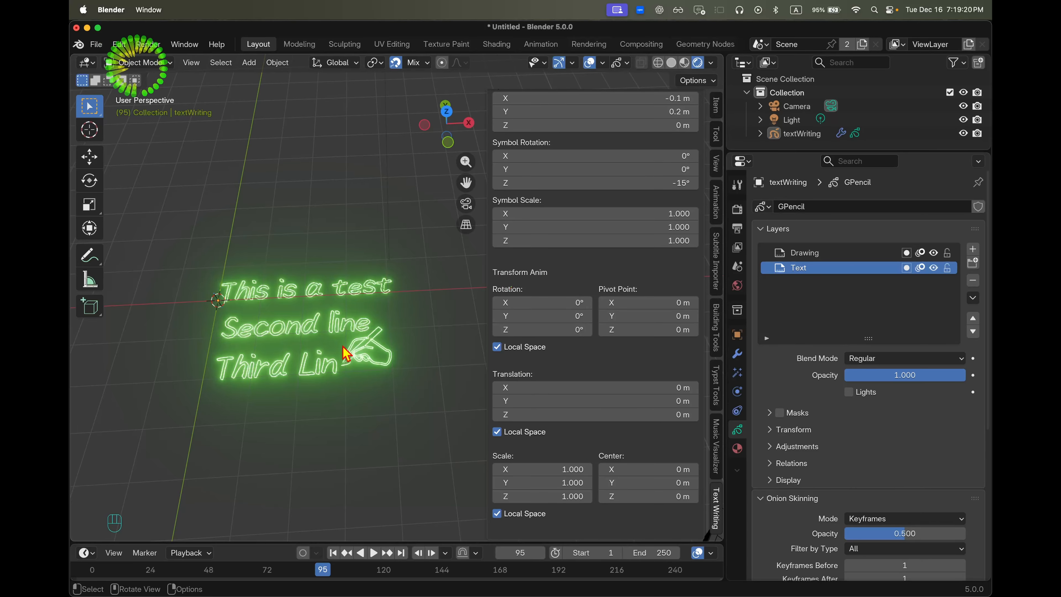
scroll(541, 385, up, 12)
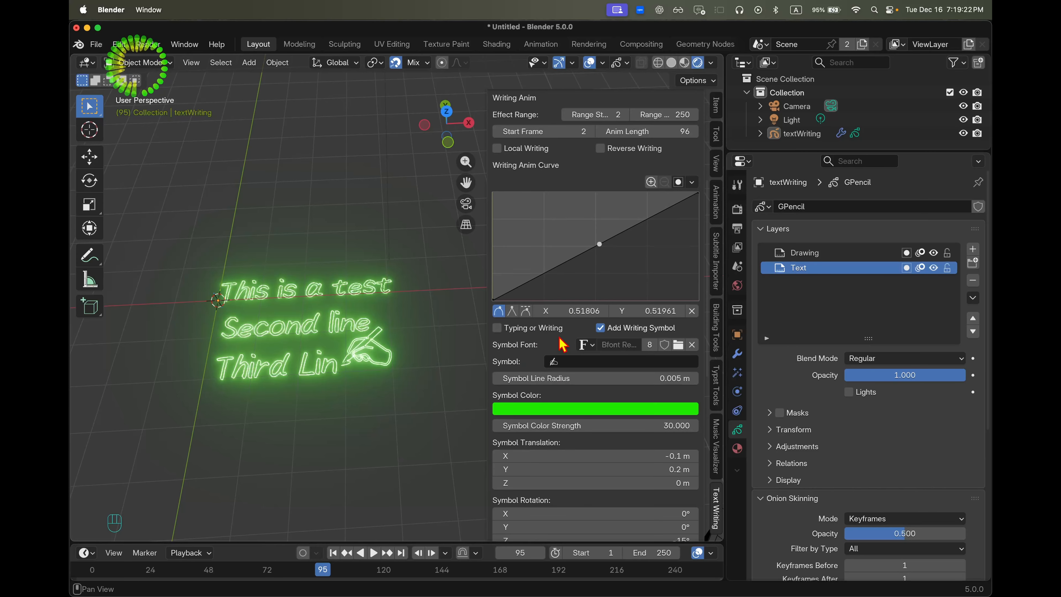
scroll(573, 464, down, 9)
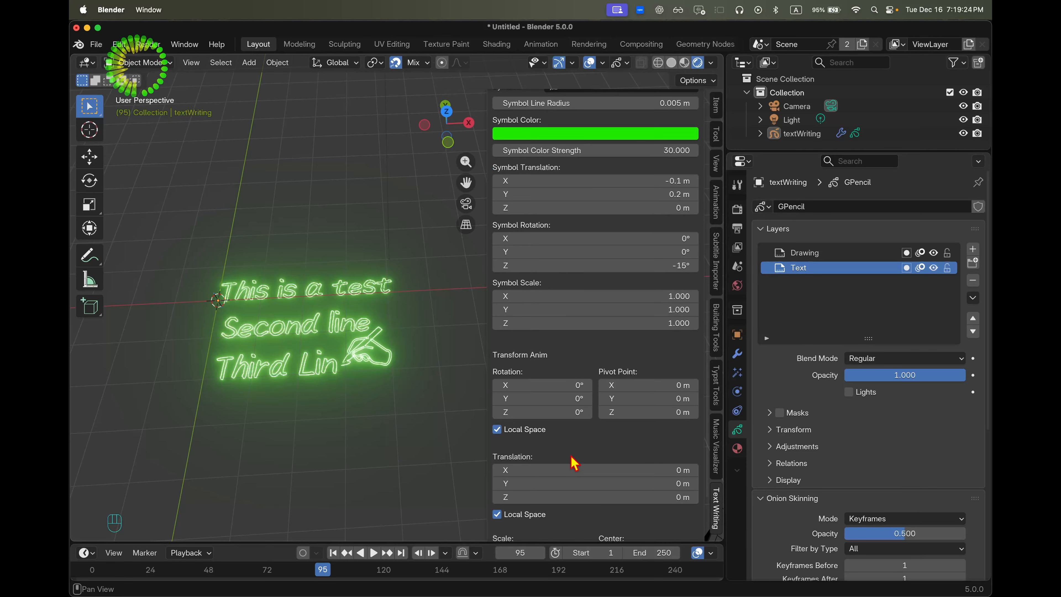
scroll(518, 446, down, 3)
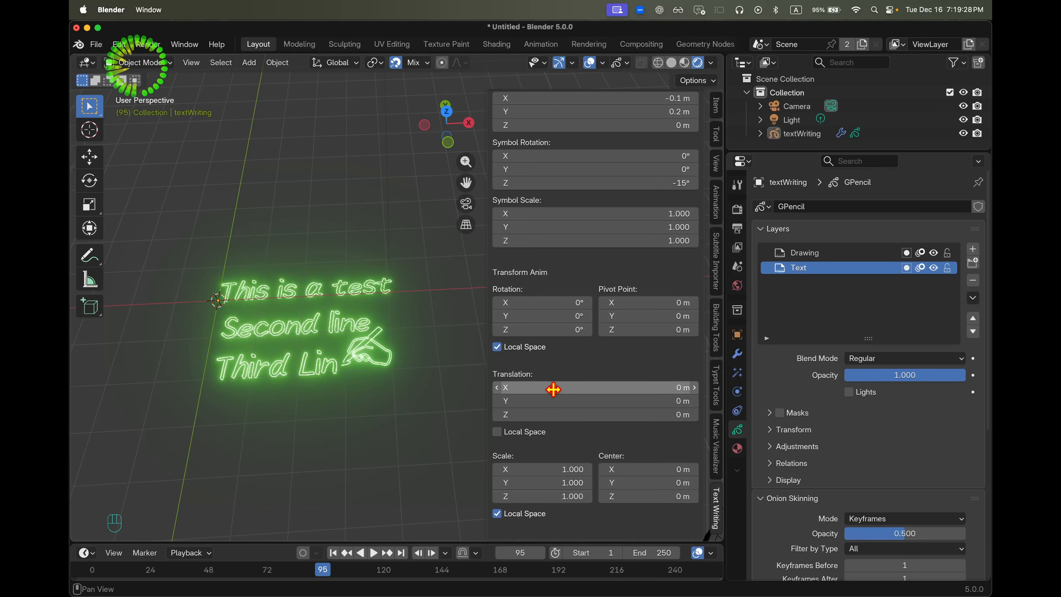
drag(552, 388, 590, 401)
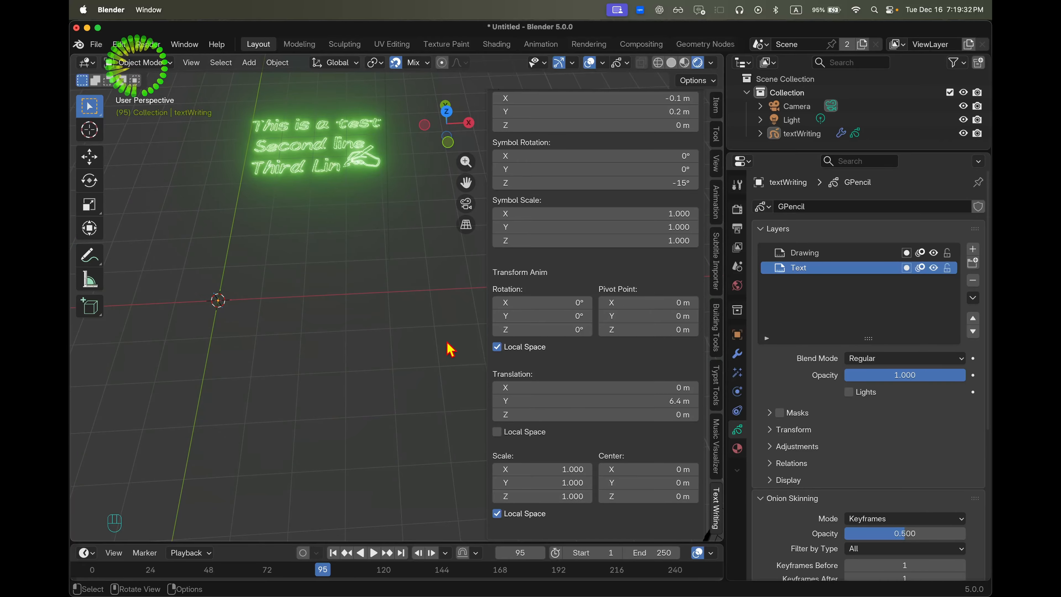
scroll(589, 271, up, 10)
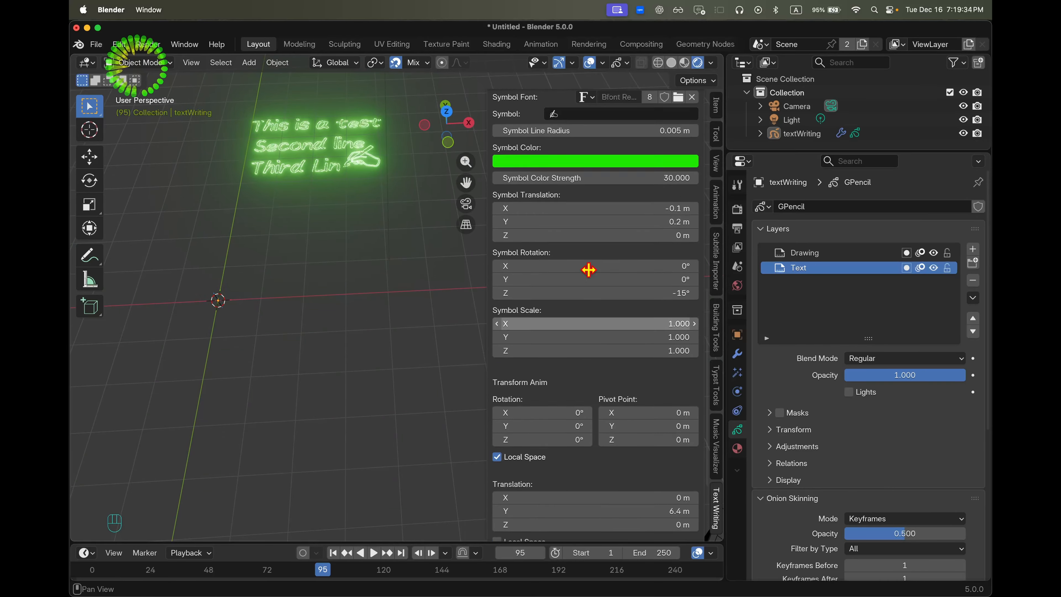
scroll(593, 279, up, 7)
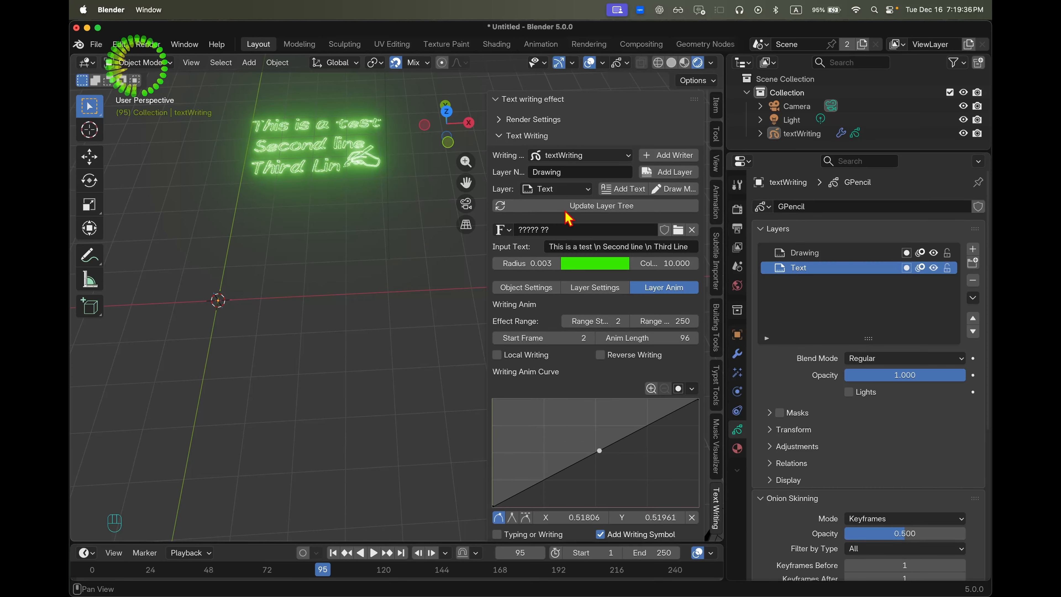
Step: Make Drawing the active layer in the text writing settings and show its layer settings
click(567, 199)
click(568, 218)
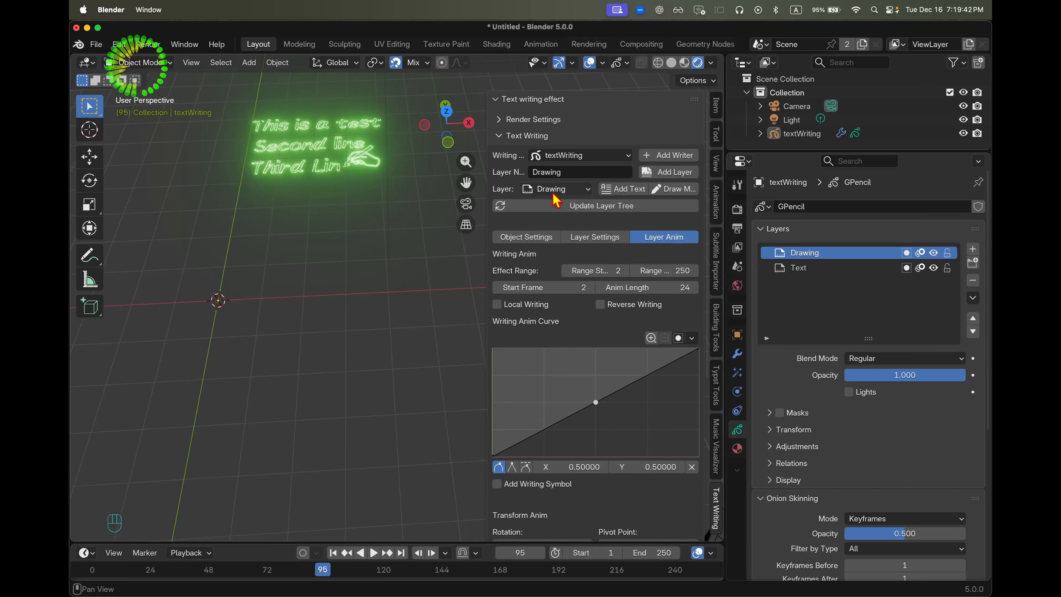
scroll(563, 320, down, 4)
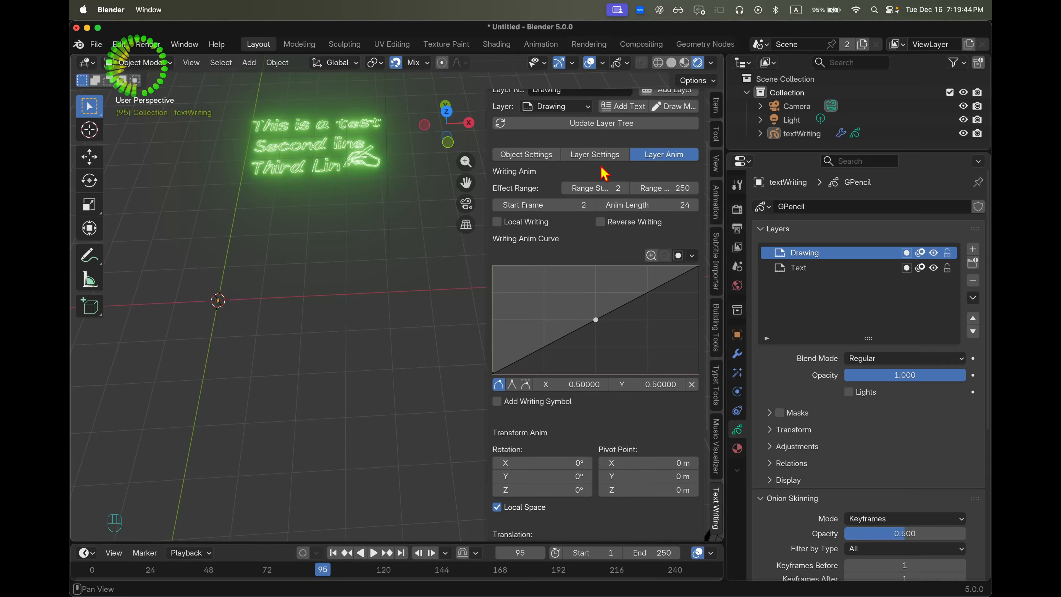
click(597, 155)
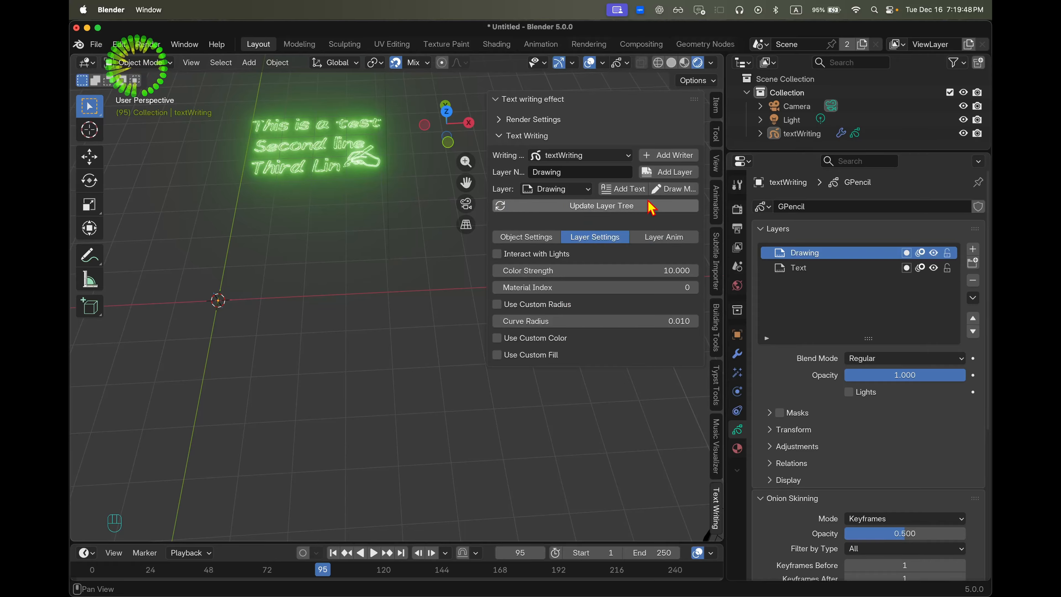
Step: Return to frame 1 and turn on draw mode for the Drawing layer
click(333, 555)
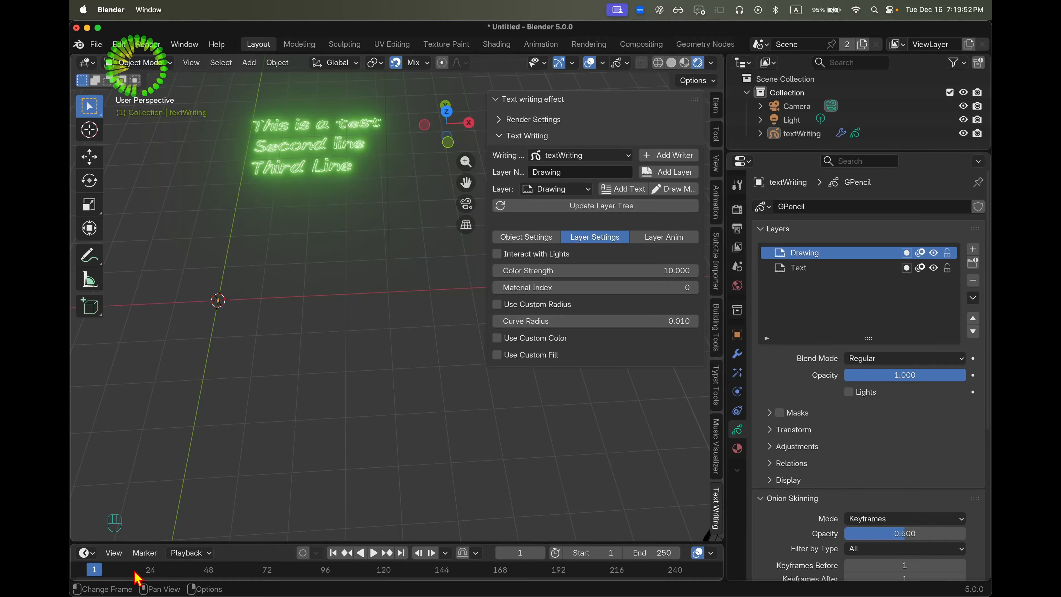
click(668, 204)
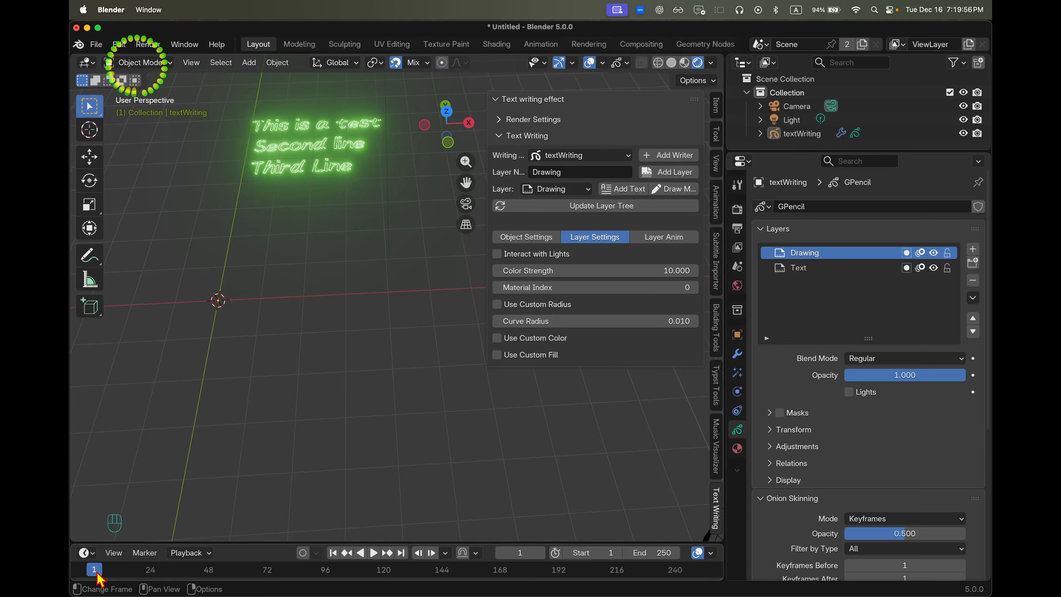
click(677, 190)
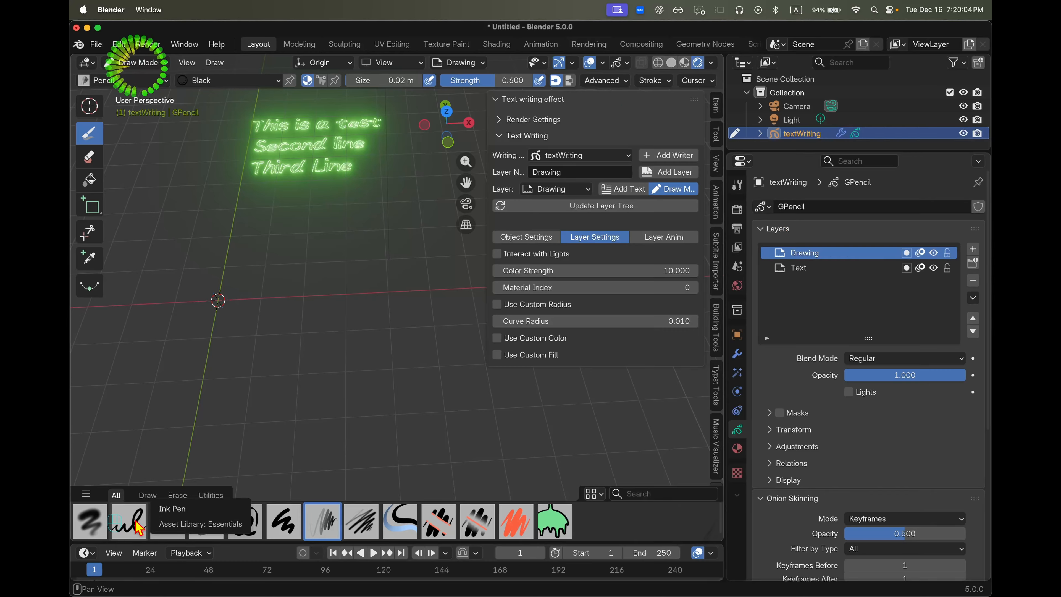
Step: Choose the Ink Pen brush and set its size to 0.1 m
click(139, 529)
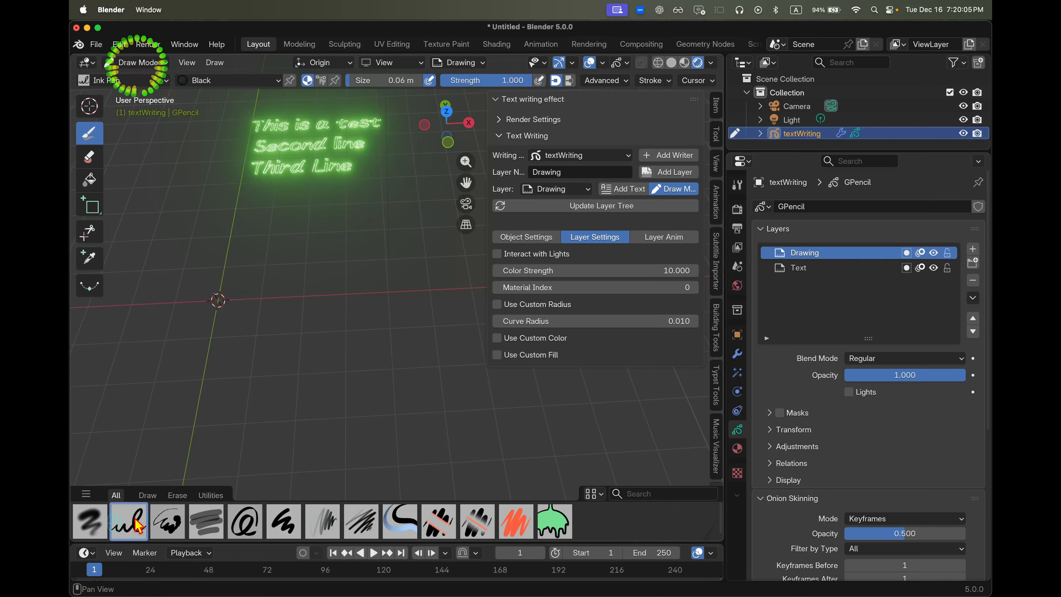
click(391, 76)
text(0.)
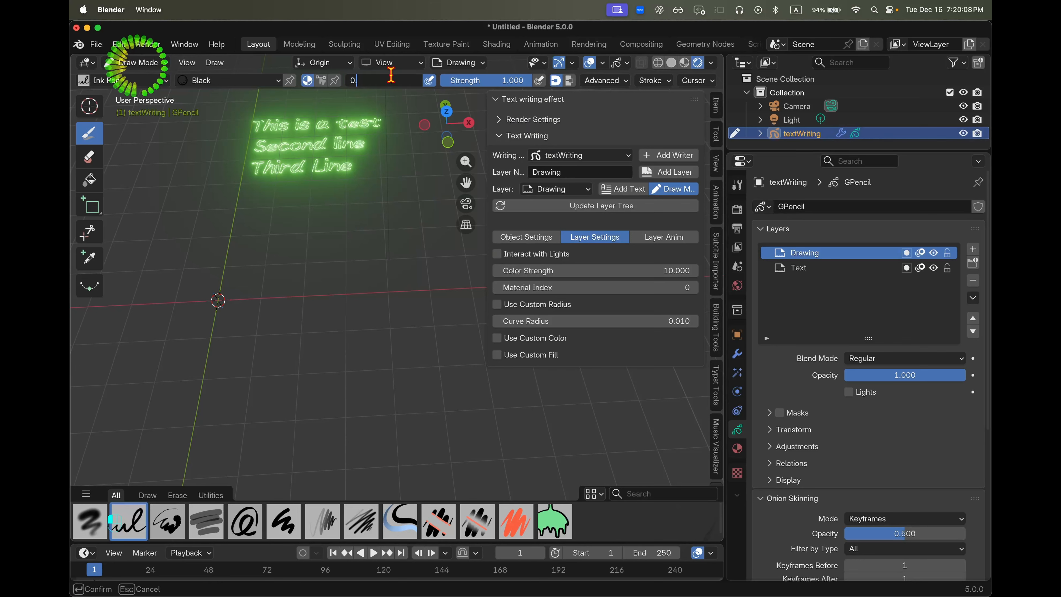
text(1)
key(Return)
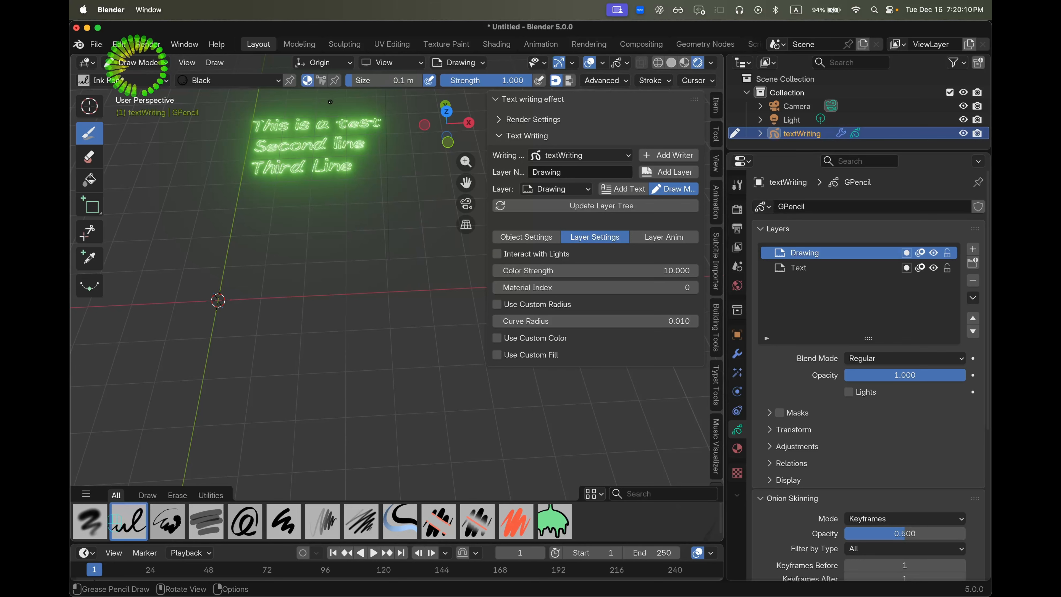
Step: Switch the brush to color attribute and set its stroke color to yellow
click(322, 82)
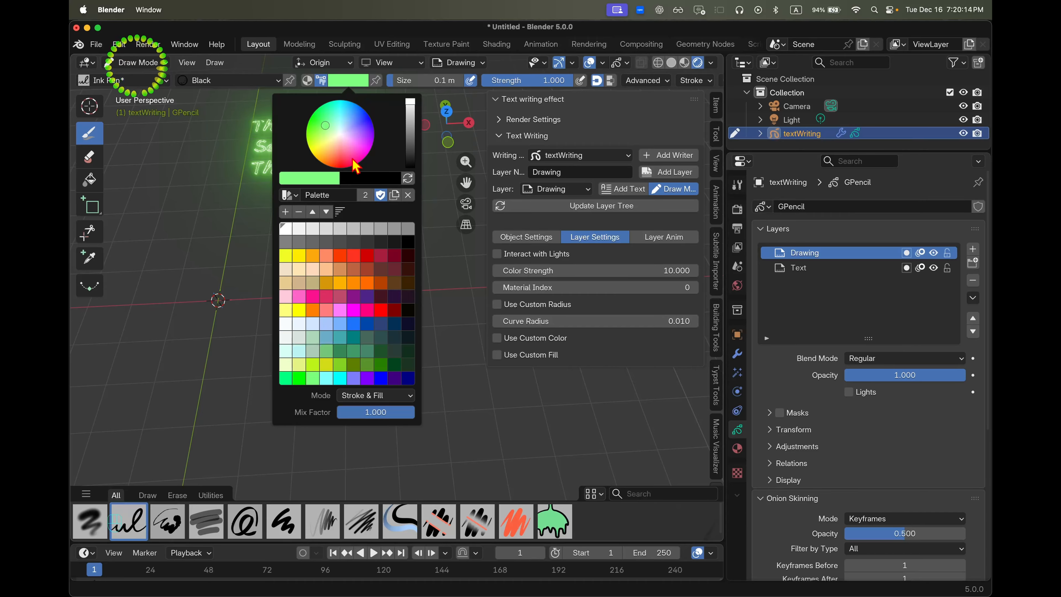
click(354, 83)
drag(330, 134, 311, 145)
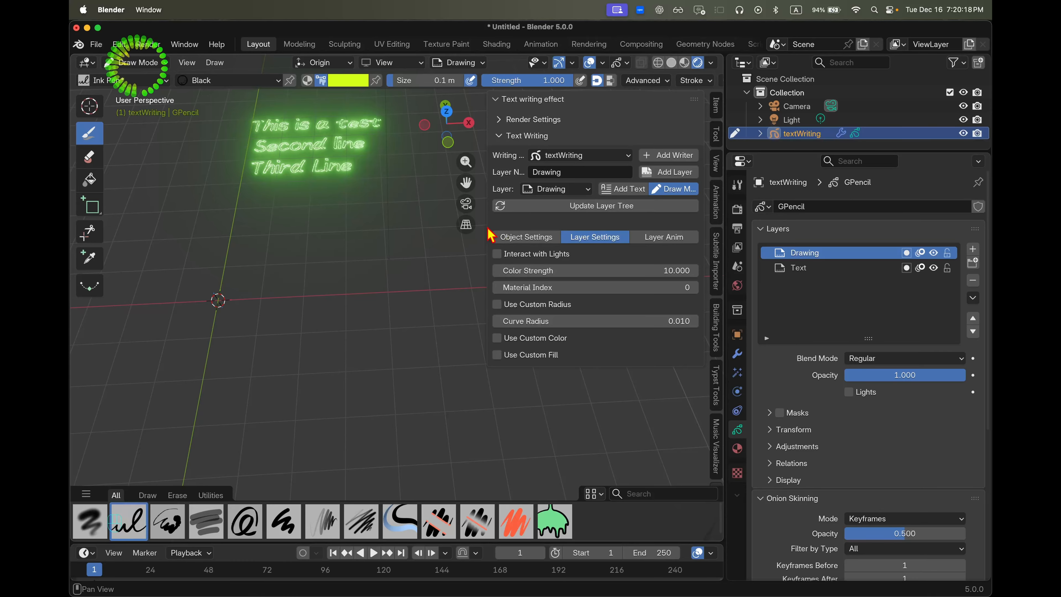
Step: Handwrite "This is Writting" below the third text line on the Drawing layer, working in a maximised top view
drag(447, 112, 447, 116)
click(447, 114)
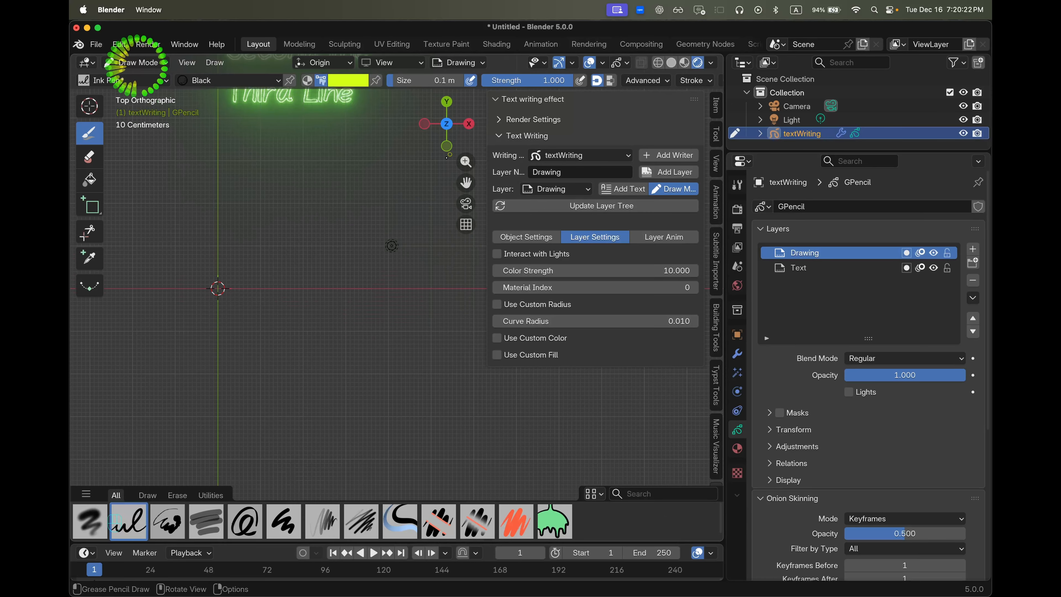
drag(466, 183, 487, 249)
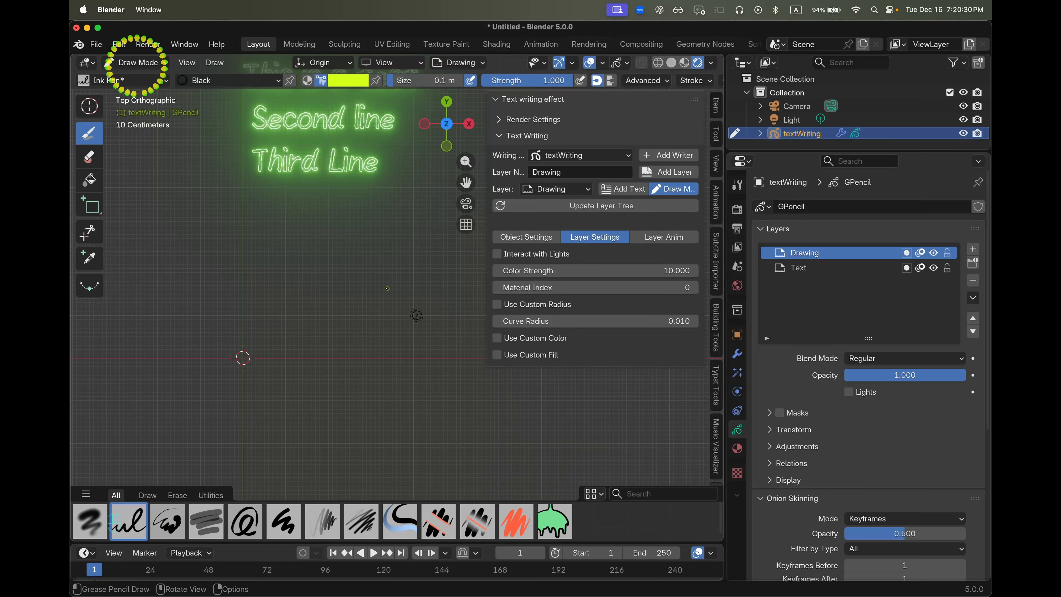
key(ctrl+alt+space)
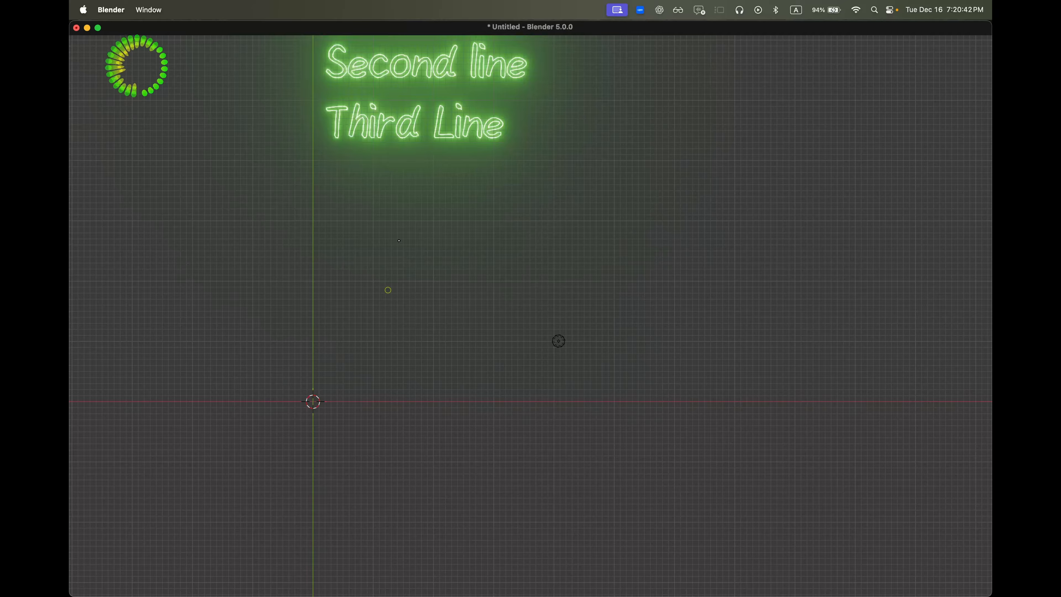
mouse_move(346, 259)
mouse_down()
mouse_move(368, 251)
mouse_move(374, 268)
mouse_move(407, 242)
mouse_move(424, 274)
mouse_move(473, 276)
mouse_up()
mouse_move(459, 239)
mouse_down()
mouse_move(558, 249)
mouse_move(566, 282)
mouse_move(575, 255)
mouse_move(583, 285)
mouse_move(623, 275)
mouse_move(623, 265)
mouse_up()
mouse_move(631, 264)
mouse_down()
mouse_move(637, 281)
mouse_move(680, 257)
mouse_move(645, 298)
mouse_up()
drag(638, 237, 644, 245)
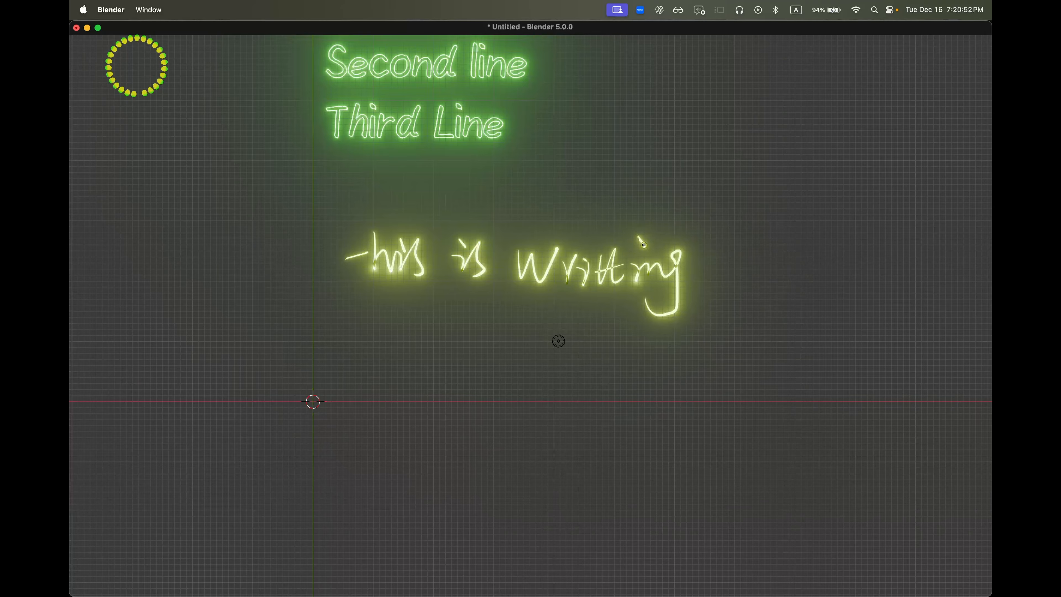
Step: Handwrite "Effect" beneath the first handwritten line, restore the normal layout and leave draw mode
drag(442, 358, 470, 344)
mouse_move(463, 346)
mouse_down()
mouse_move(455, 392)
mouse_move(464, 387)
mouse_up()
drag(501, 340, 490, 394)
mouse_move(483, 368)
mouse_down()
mouse_move(497, 364)
mouse_move(508, 394)
mouse_up()
mouse_move(503, 367)
mouse_down()
mouse_move(558, 379)
mouse_move(565, 353)
mouse_up()
drag(597, 336, 615, 353)
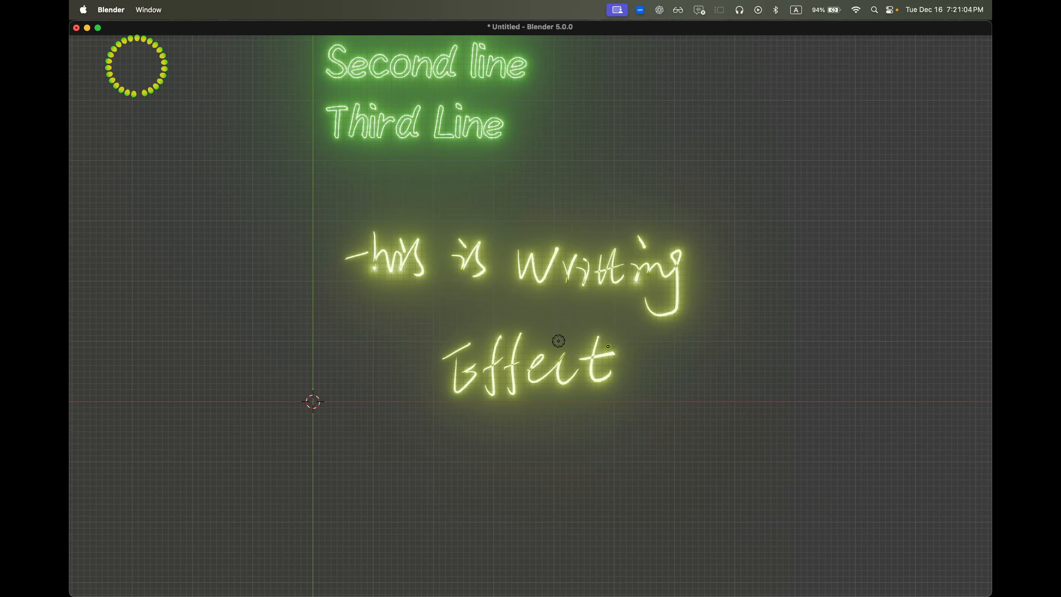
key(ctrl+alt+space)
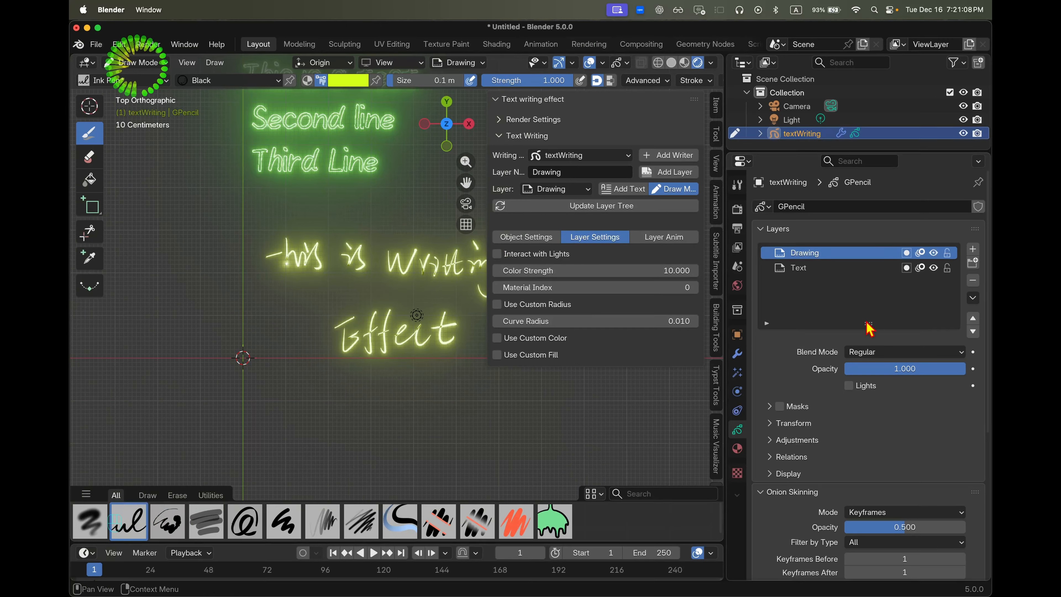
click(673, 193)
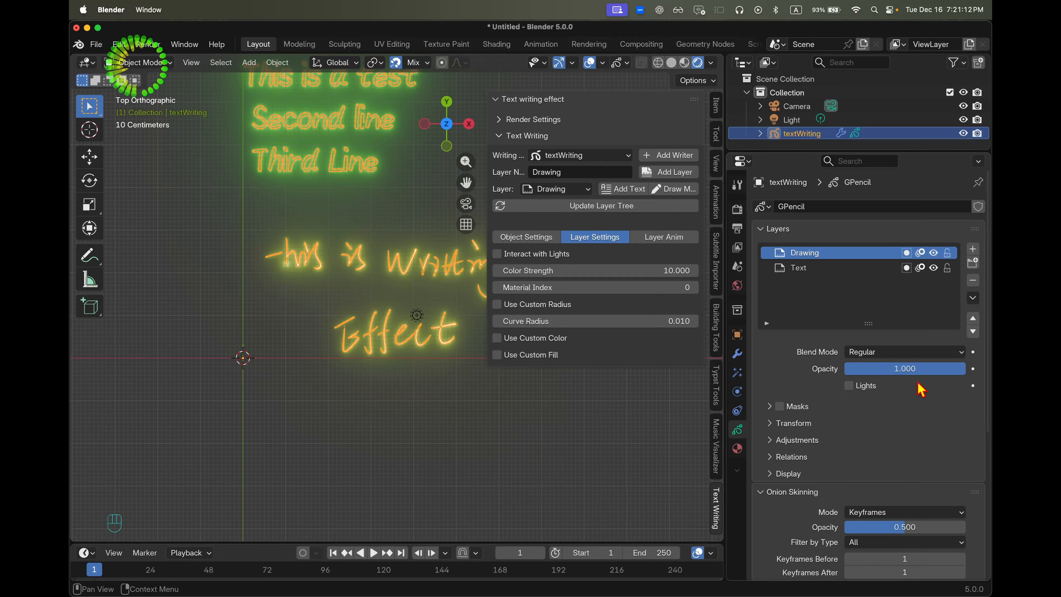
Step: Set the Drawing layer's animation length to 96 frames and play the writing animation
click(653, 243)
click(662, 287)
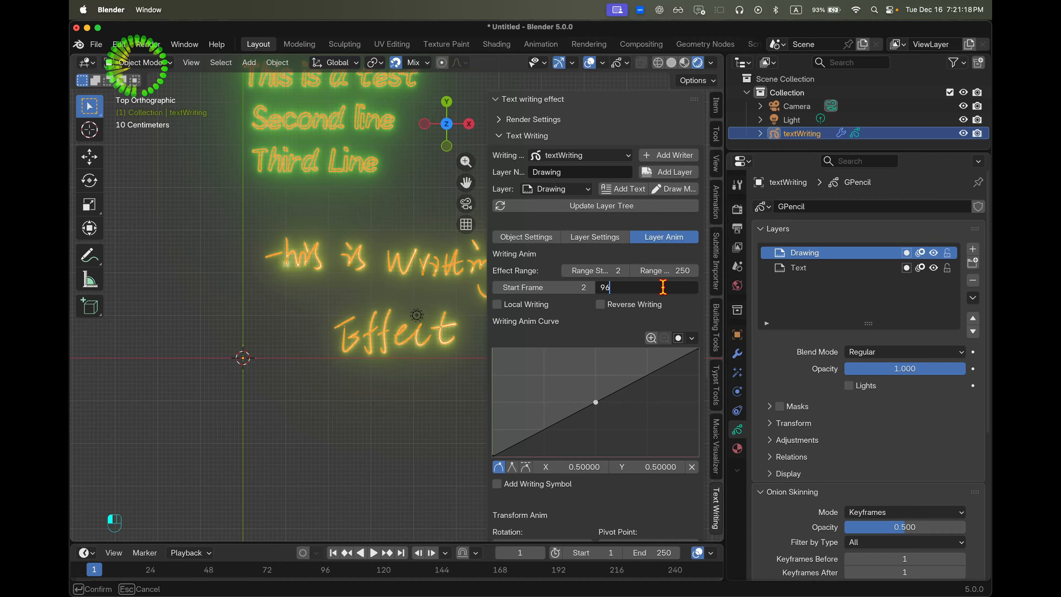
key(Return)
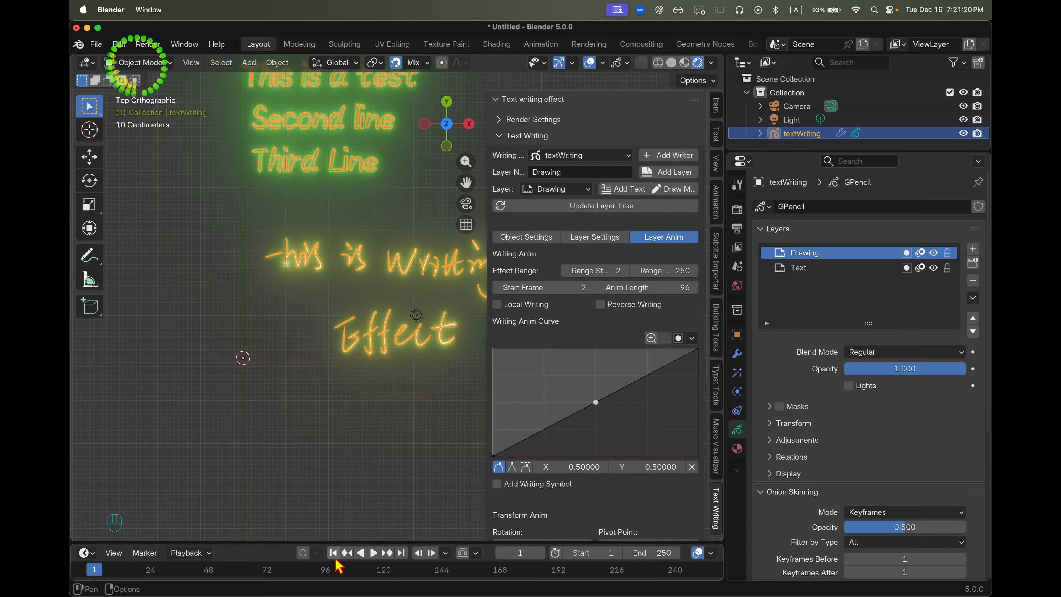
click(392, 400)
drag(465, 182, 417, 217)
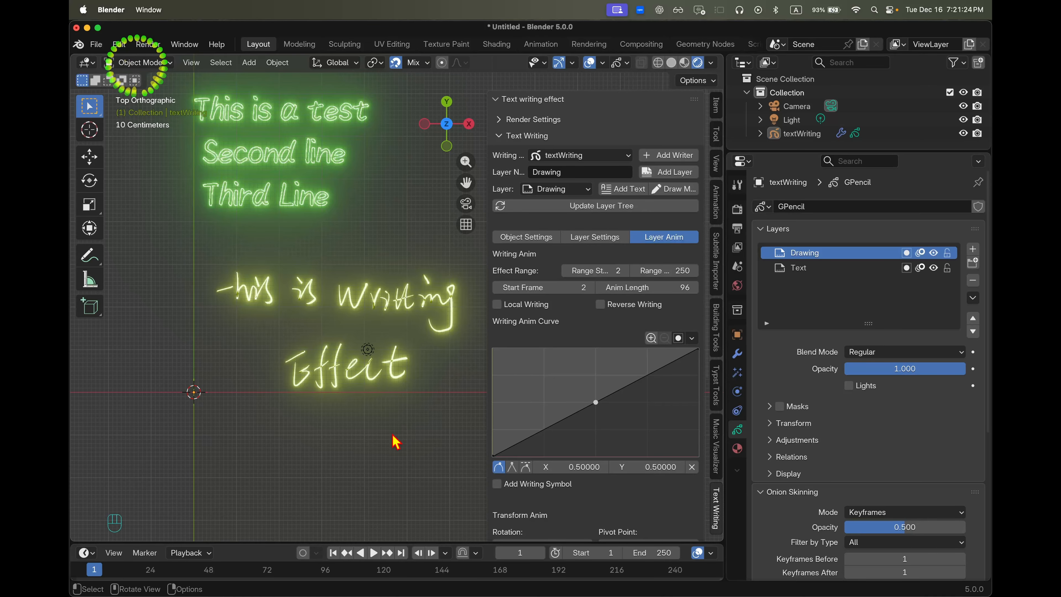
key(space)
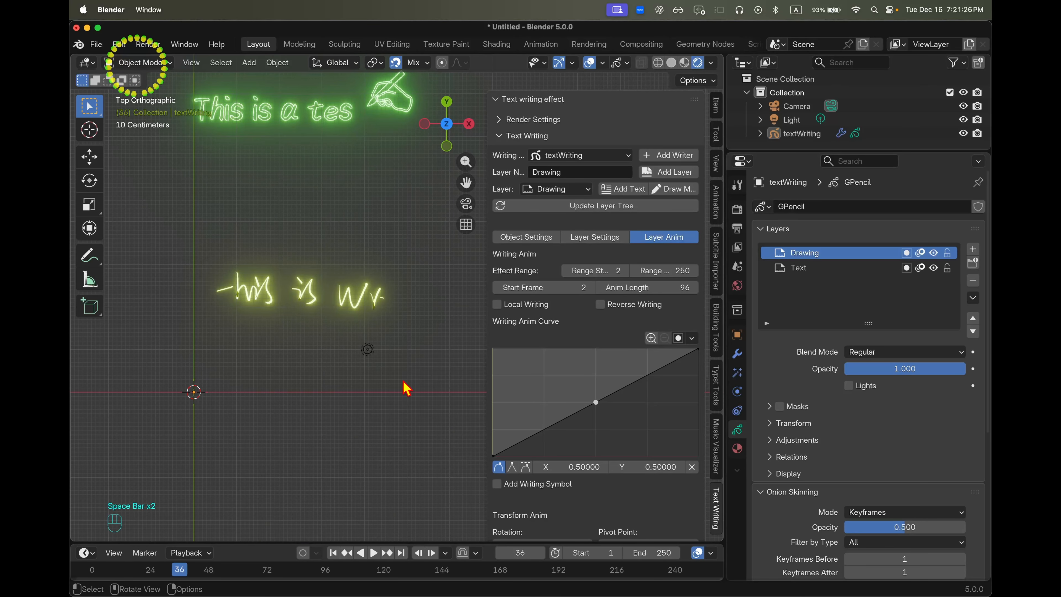
Step: Enable the writing symbol for the Drawing layer and play the animation up to about frame 96
scroll(593, 418, down, 5)
click(496, 373)
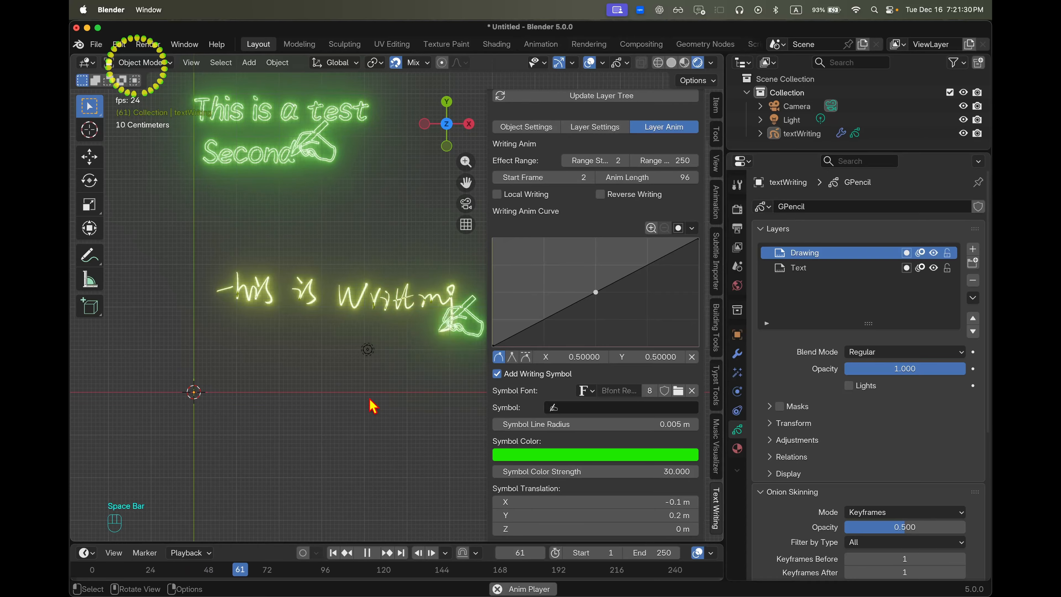
drag(466, 183, 419, 185)
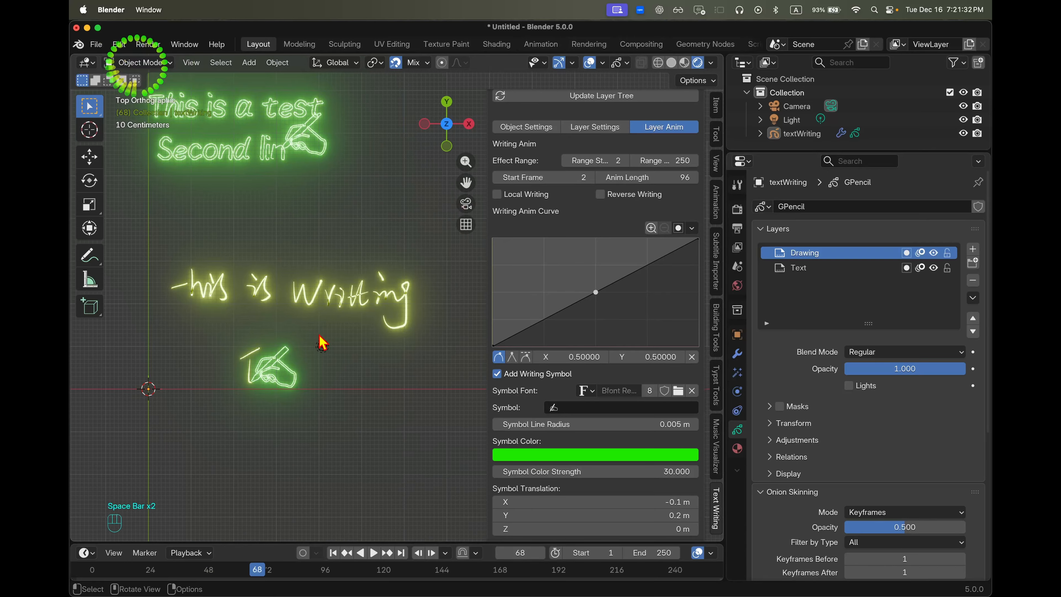
key(space)
key(space)
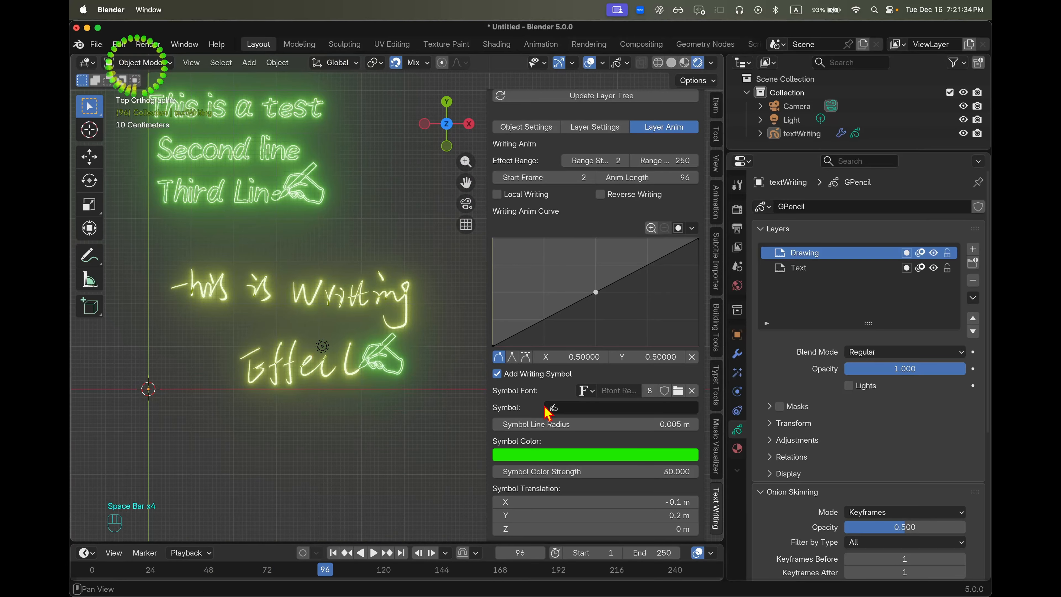
Step: Set the Drawing layer's transform translation to X -1.2 m and Y 0.4 m
scroll(557, 397, down, 5)
scroll(557, 452, down, 10)
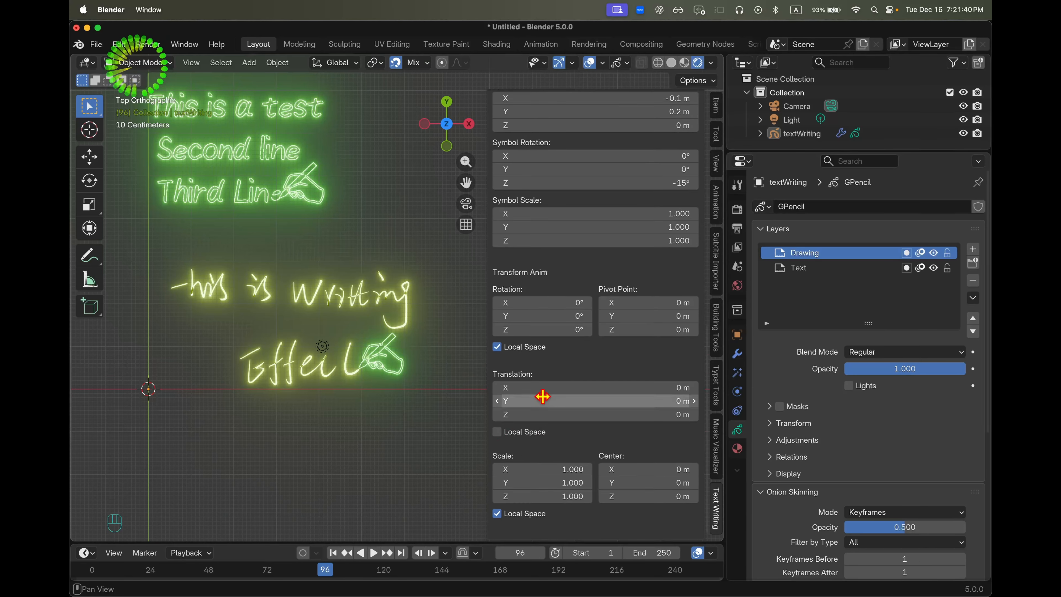
drag(542, 399, 592, 385)
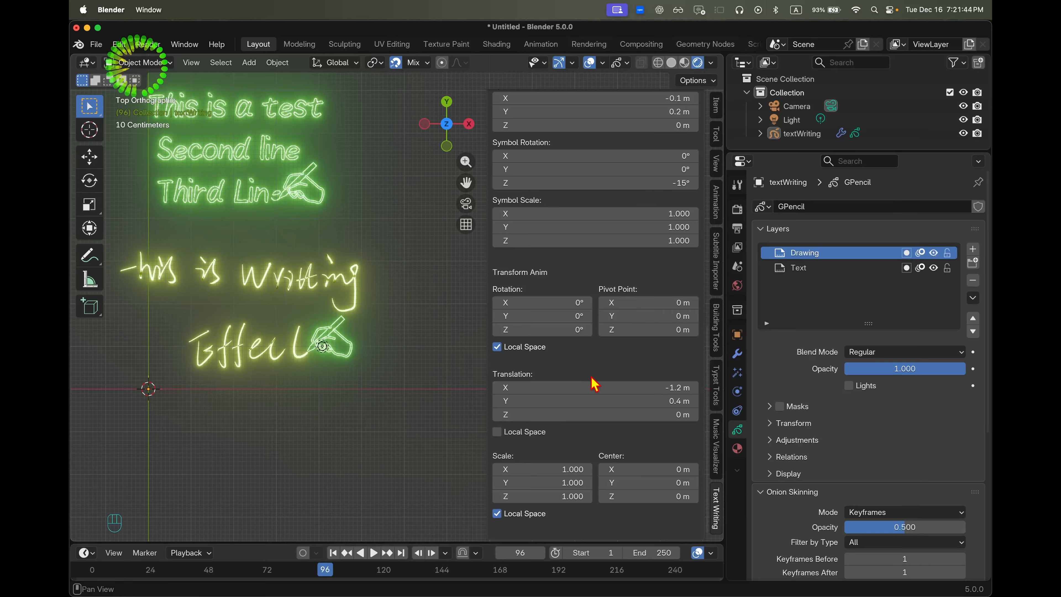
Step: Play the animation from frame 1 with both the text and the handwriting in view
scroll(592, 418, up, 10)
scroll(592, 417, up, 3)
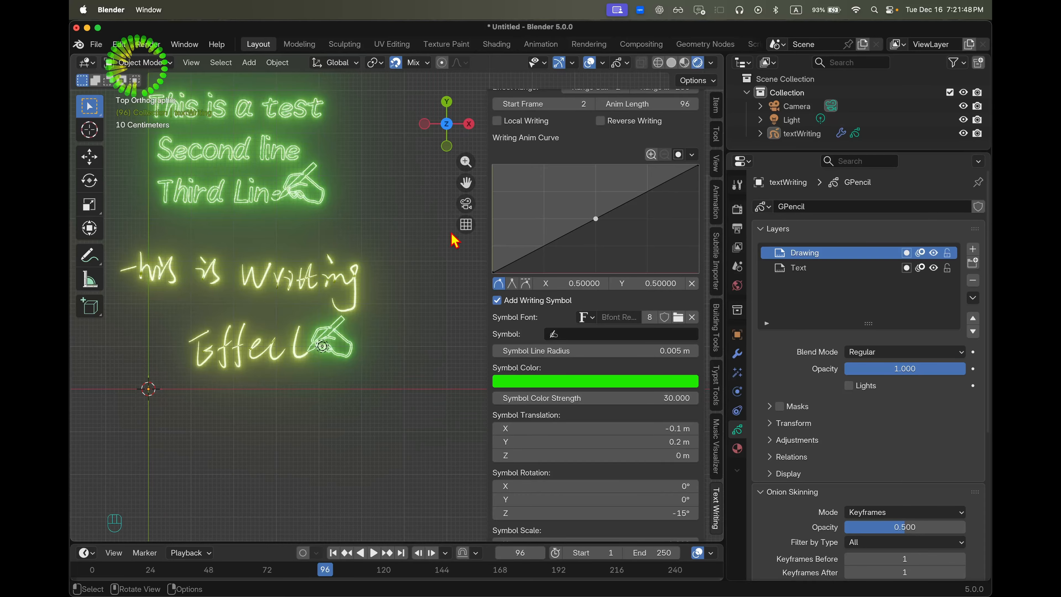
drag(464, 184, 498, 262)
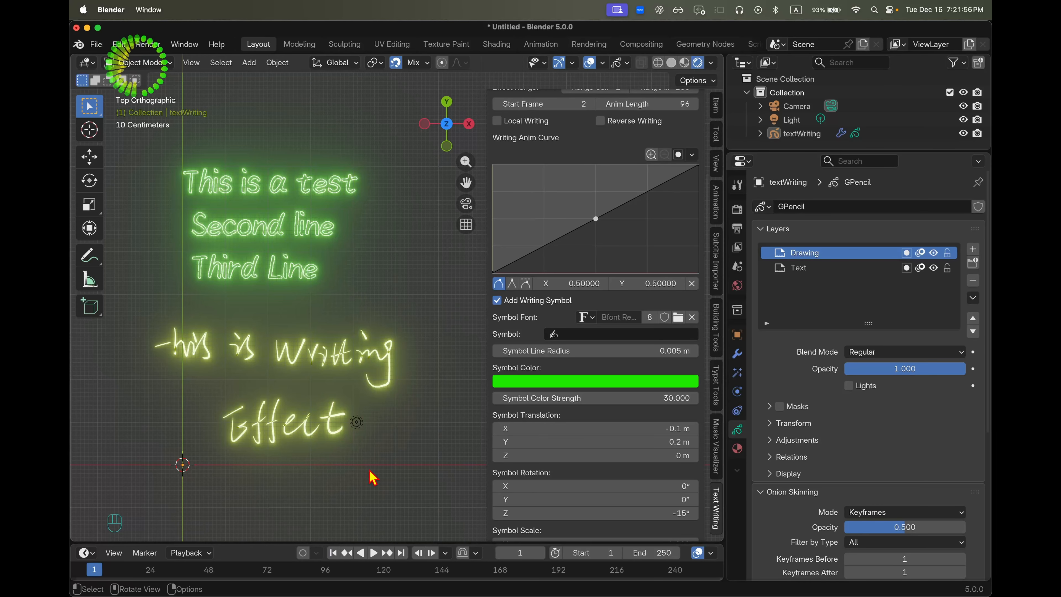
key(space)
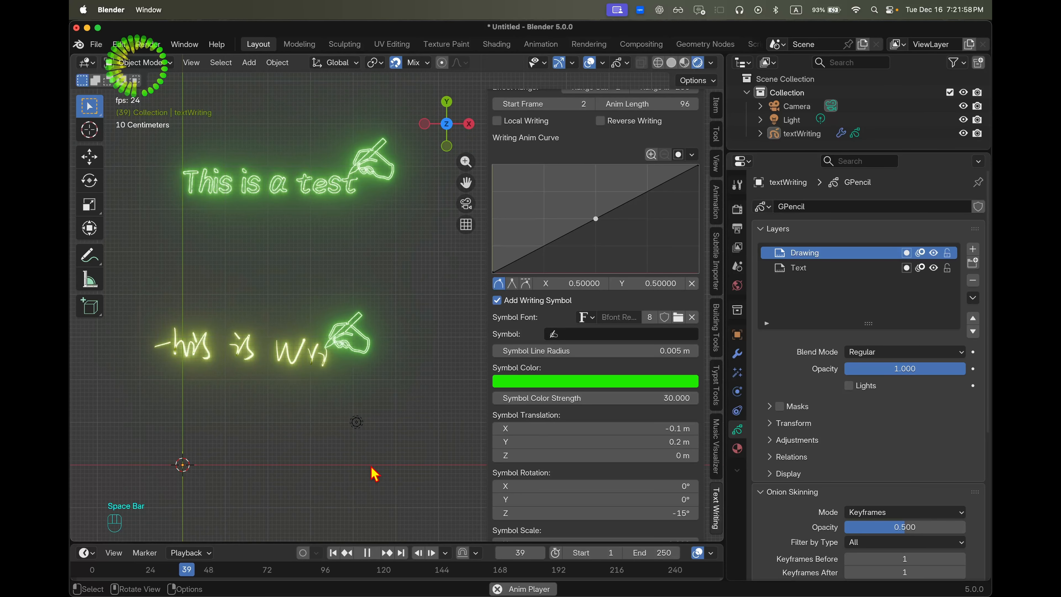